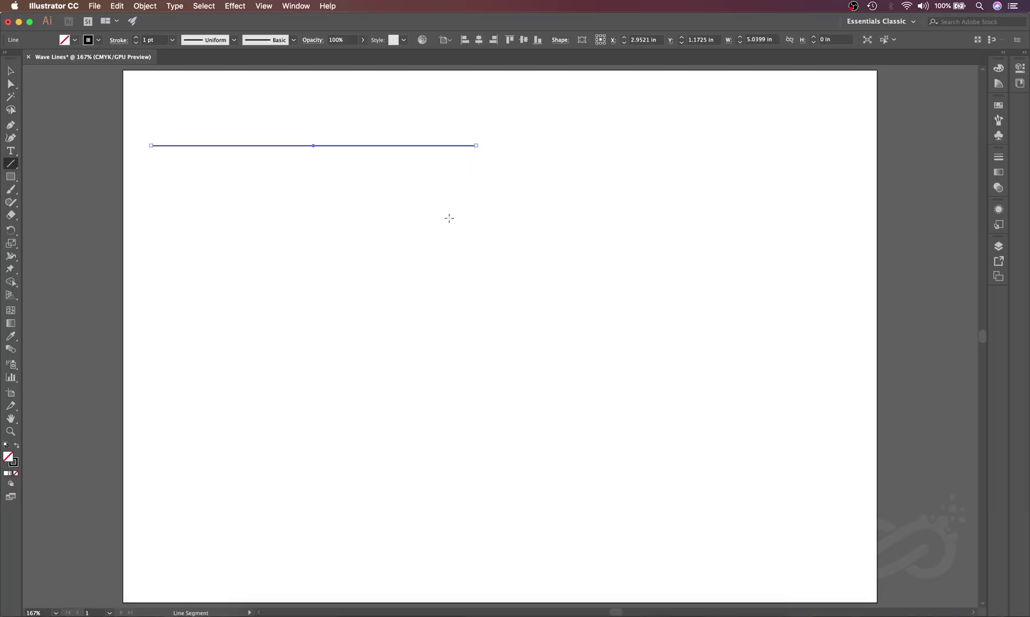
- Set the stroke weight of the horizontal line to 4 pt
{"action": "key", "text": "v"}
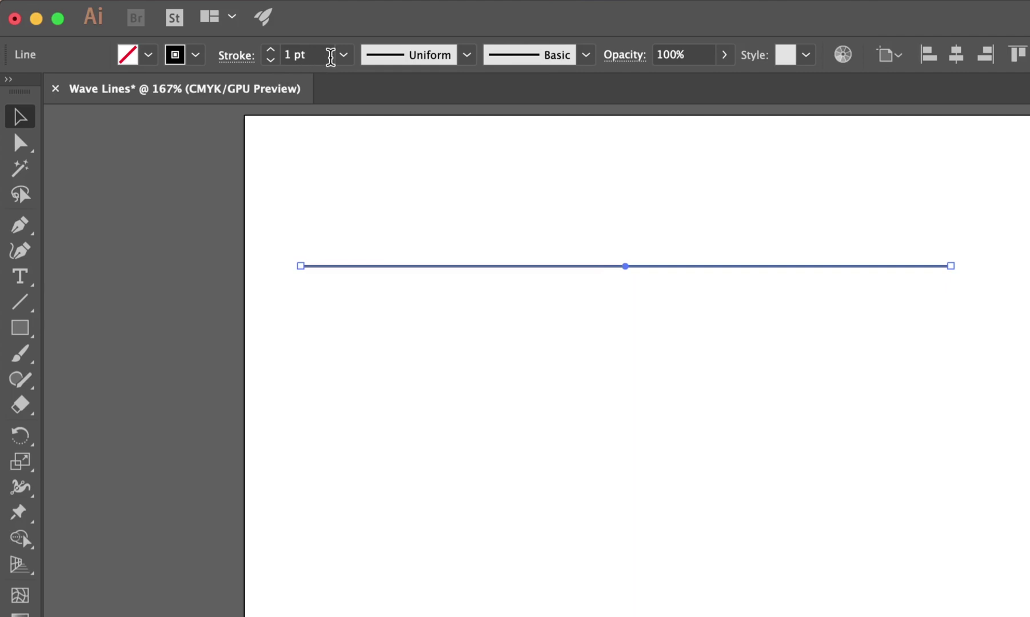
{"action": "left_click", "coordinate": [344, 56]}
{"action": "left_click", "coordinate": [408, 267]}
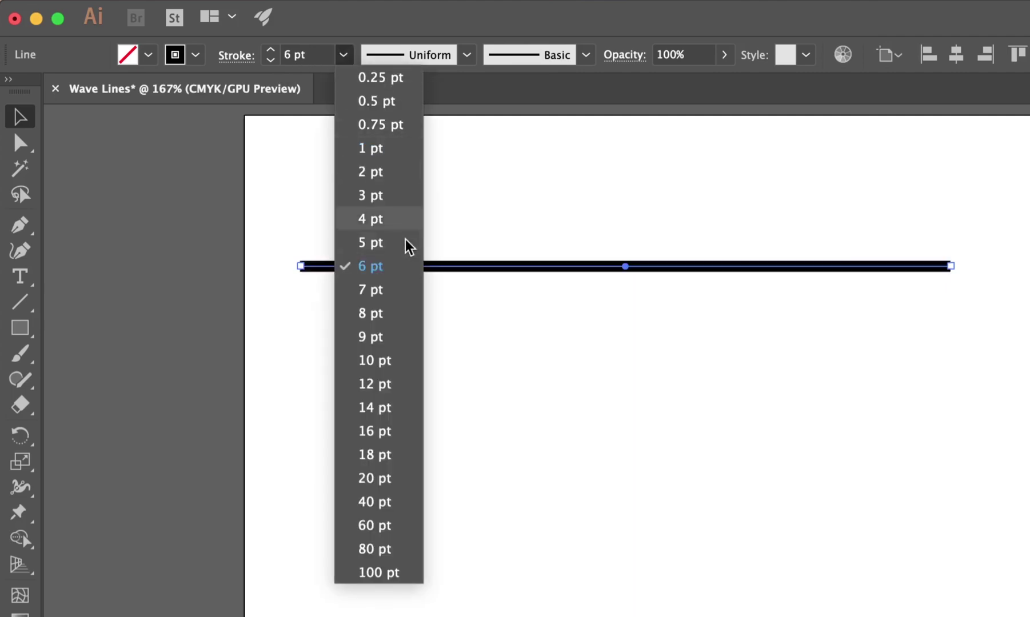
{"action": "left_click", "coordinate": [397, 223]}
- Lengthen the horizontal line to about 7.95 in by extending its right end
{"action": "left_click", "coordinate": [972, 287]}
{"action": "left_click", "coordinate": [950, 267]}
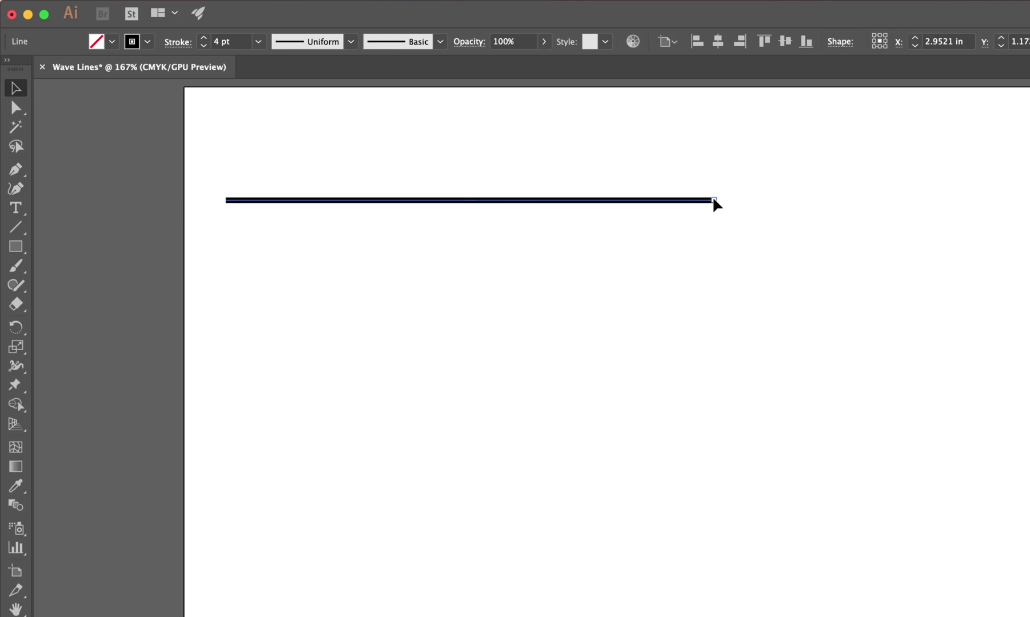
{"action": "left_click_drag", "start_coordinate": [714, 200], "coordinate": [995, 200]}
- Place a copy of the line directly below the original, offset about 0.14 in vertically
{"action": "left_click_drag", "start_coordinate": [566, 160], "coordinate": [765, 284]}
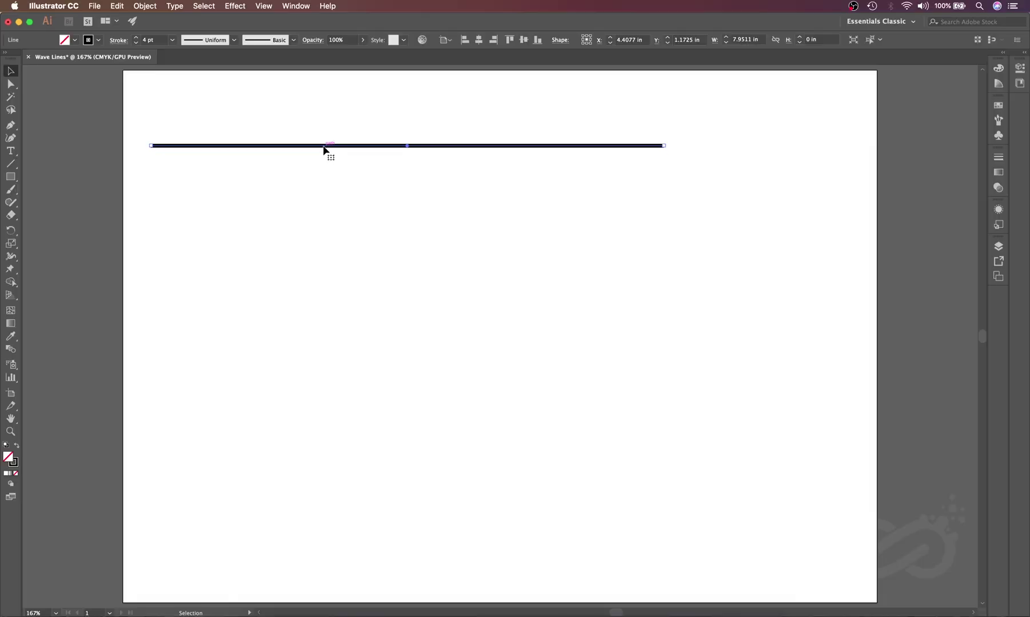
{"action": "left_click_drag", "start_coordinate": [484, 202], "coordinate": [485, 214]}
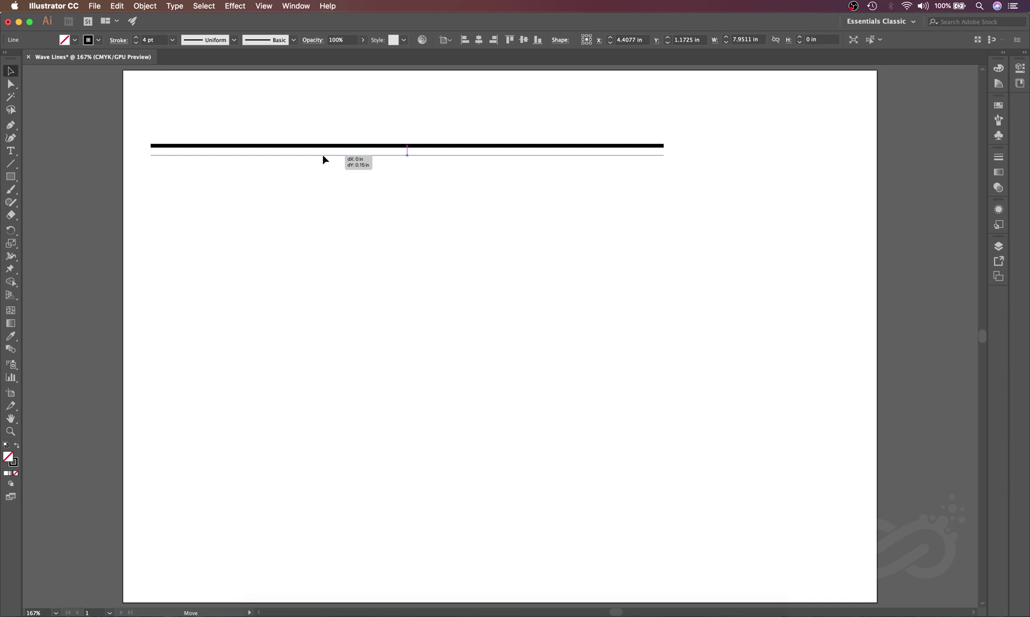
{"action": "key", "text": "alt+shift"}
{"action": "left_click_drag", "start_coordinate": [323, 155], "coordinate": [323, 155]}
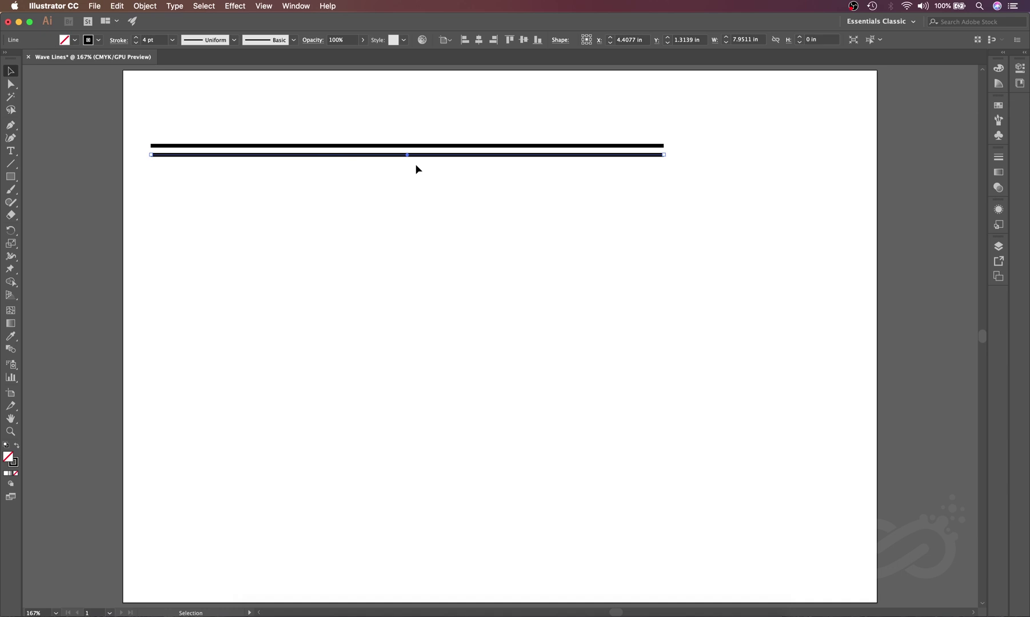
- Repeat the line duplication until there is an evenly spaced stack of 24 horizontal lines, and deselect
{"action": "key", "text": "super+d"}
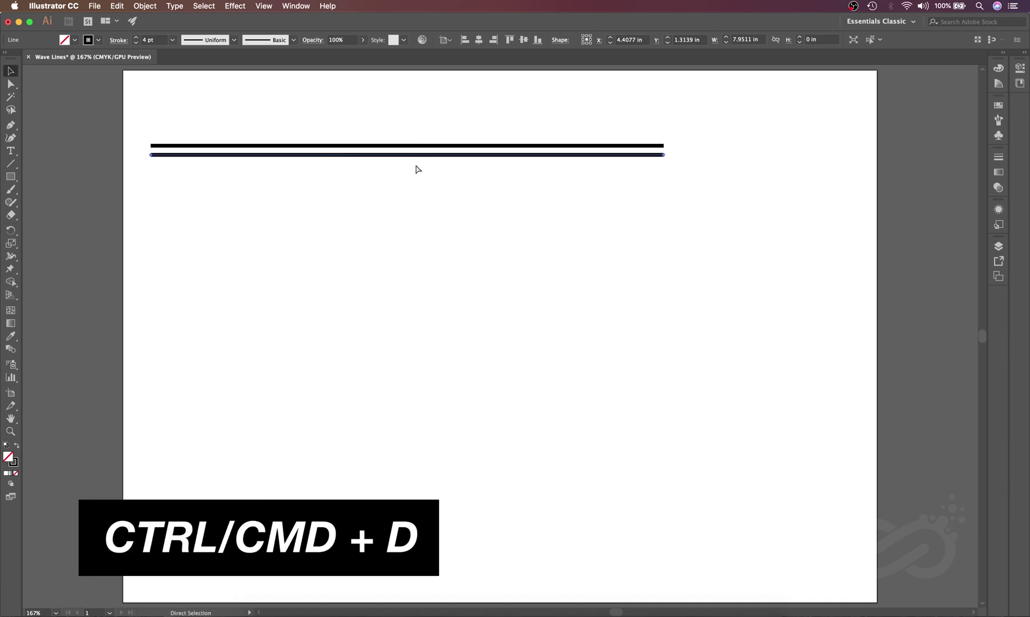
{"action": "key", "text": "super+d"}
{"action": "key", "text": "super+d"}
{"action": "key", "text": "super+d"}
{"action": "key", "text": "super+d"}
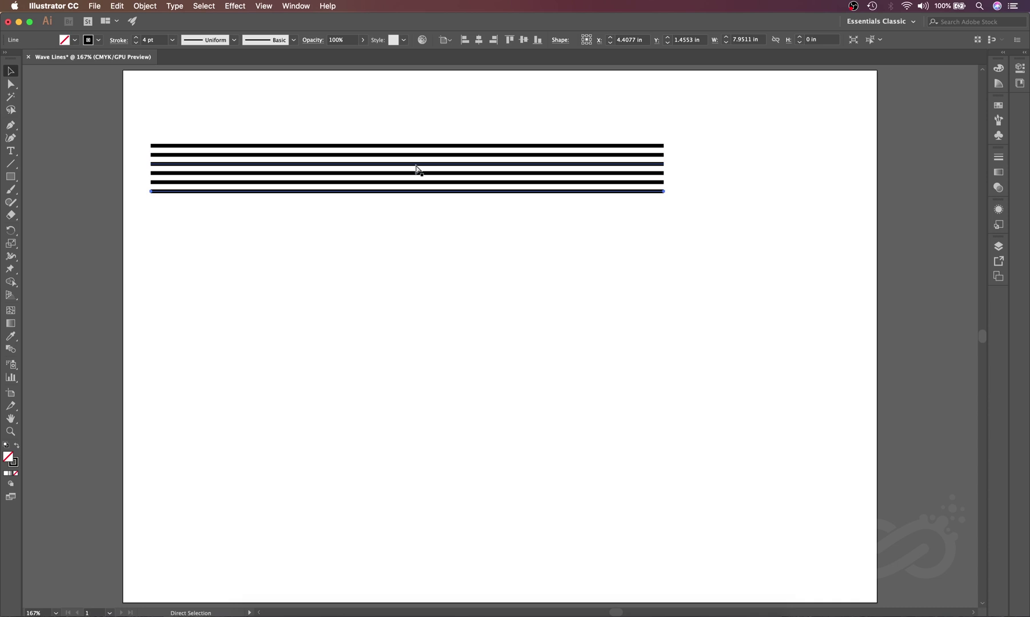
{"action": "key", "text": "super+d"}
{"action": "key", "text": "super+d"}
{"action": "key", "text": "super+d"}
{"action": "key", "text": "super+d"}
{"action": "key", "text": "super+d"}
{"action": "key", "text": "super+d"}
{"action": "key", "text": "super+d"}
{"action": "key", "text": "super+d"}
{"action": "key", "text": "super+d"}
{"action": "key", "text": "super+d"}
{"action": "key", "text": "super+d"}
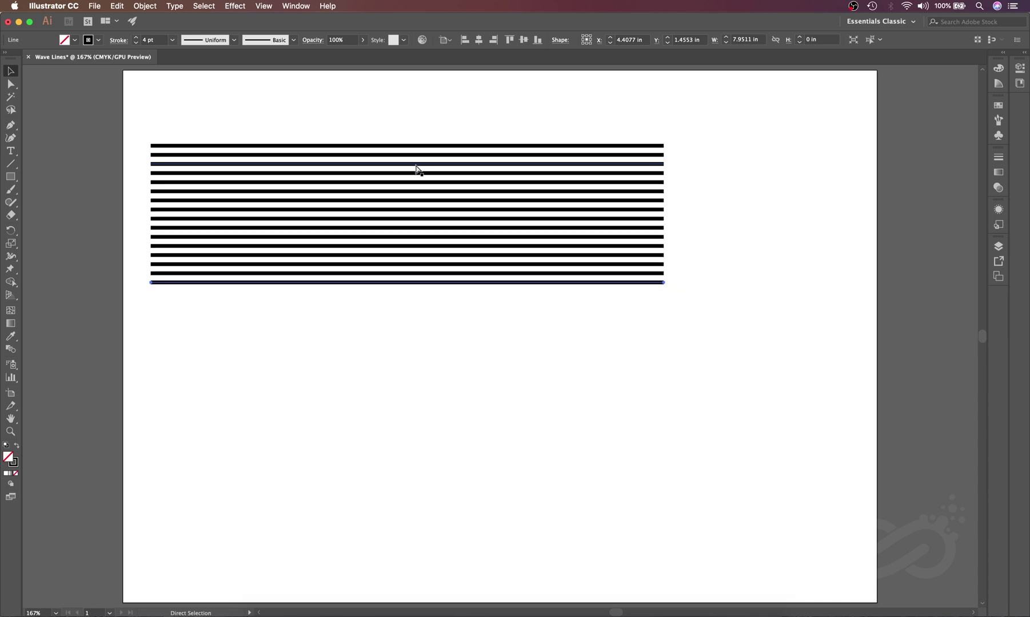
{"action": "key", "text": "super+d"}
{"action": "key", "text": "super+d"}
{"action": "key", "text": "super+d"}
{"action": "key", "text": "super+d"}
{"action": "key", "text": "super+d"}
{"action": "key", "text": "super+d"}
{"action": "key", "text": "super+d"}
{"action": "left_click", "coordinate": [436, 126]}
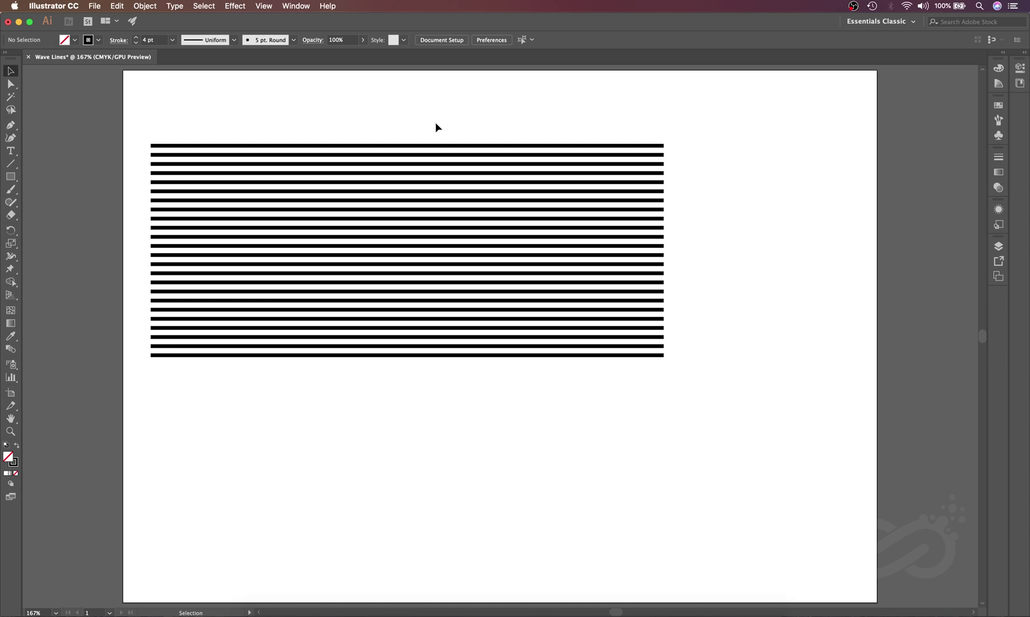
- Copy the top line below the stack and apply a Transform effect that repeats it downward as evenly spaced copies
{"action": "left_click_drag", "start_coordinate": [434, 147], "coordinate": [411, 416]}
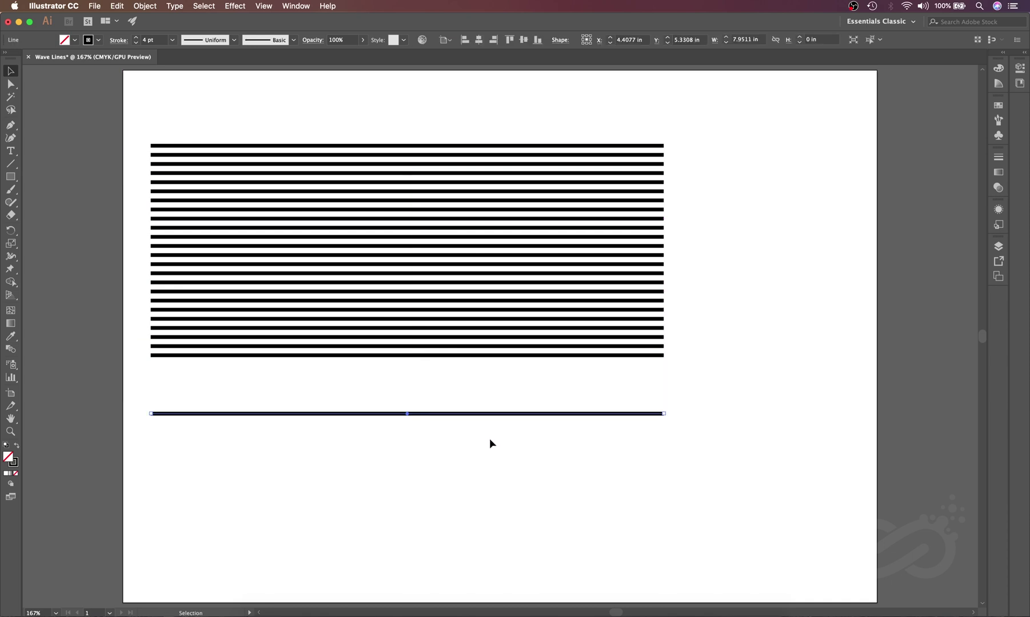
{"action": "left_click", "coordinate": [235, 6]}
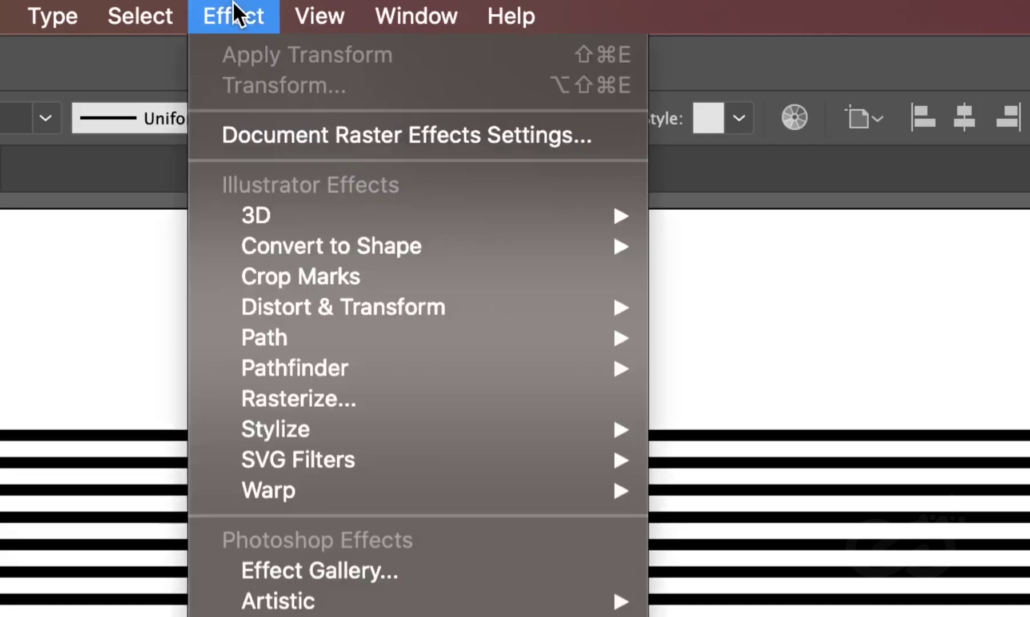
{"action": "mouse_move", "coordinate": [393, 311]}
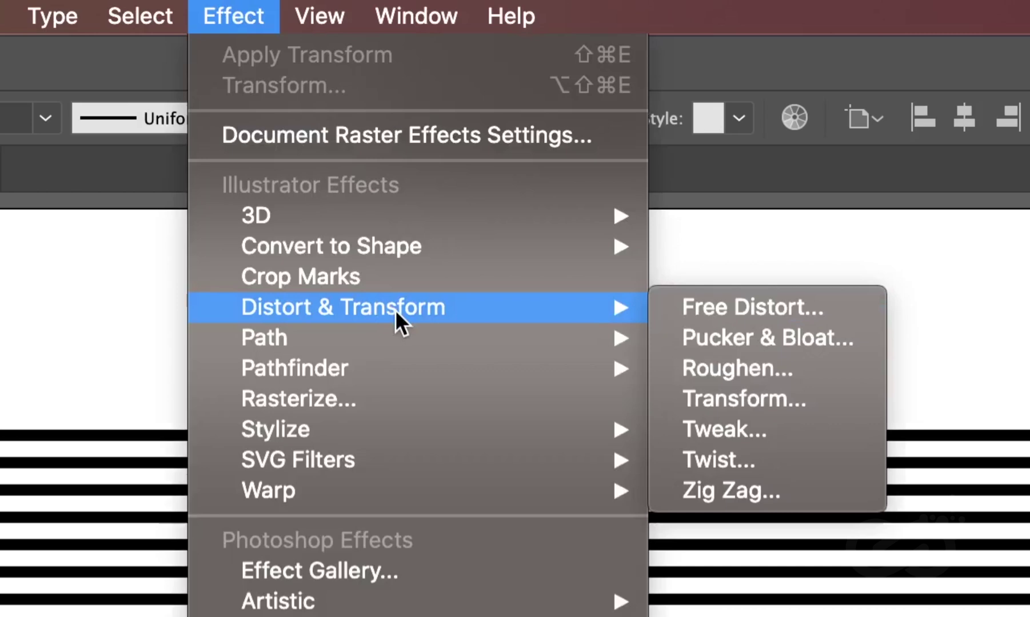
{"action": "left_click", "coordinate": [777, 404]}
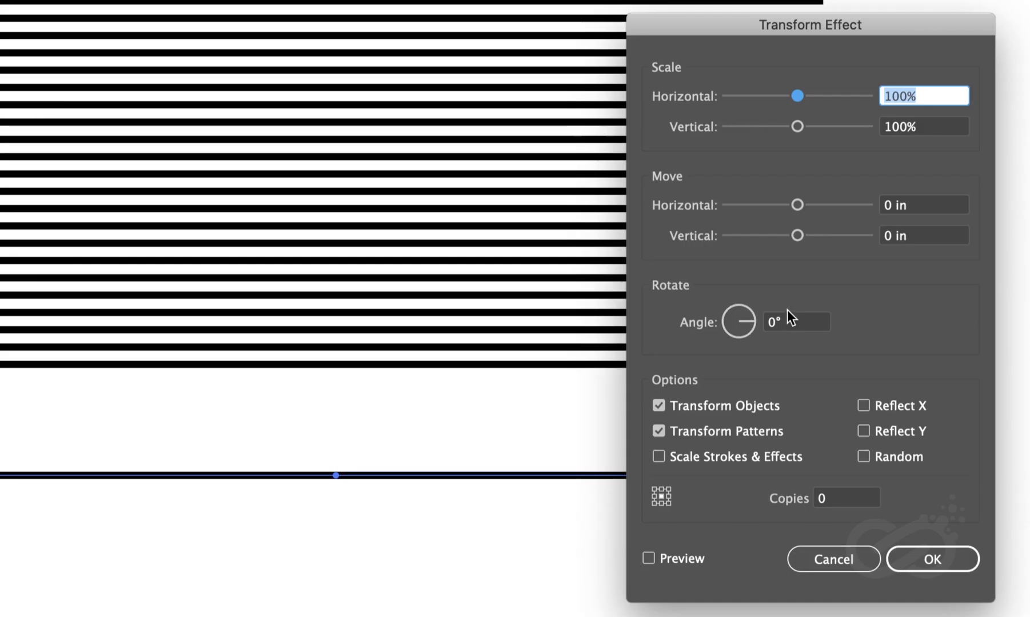
{"action": "left_click", "coordinate": [647, 557]}
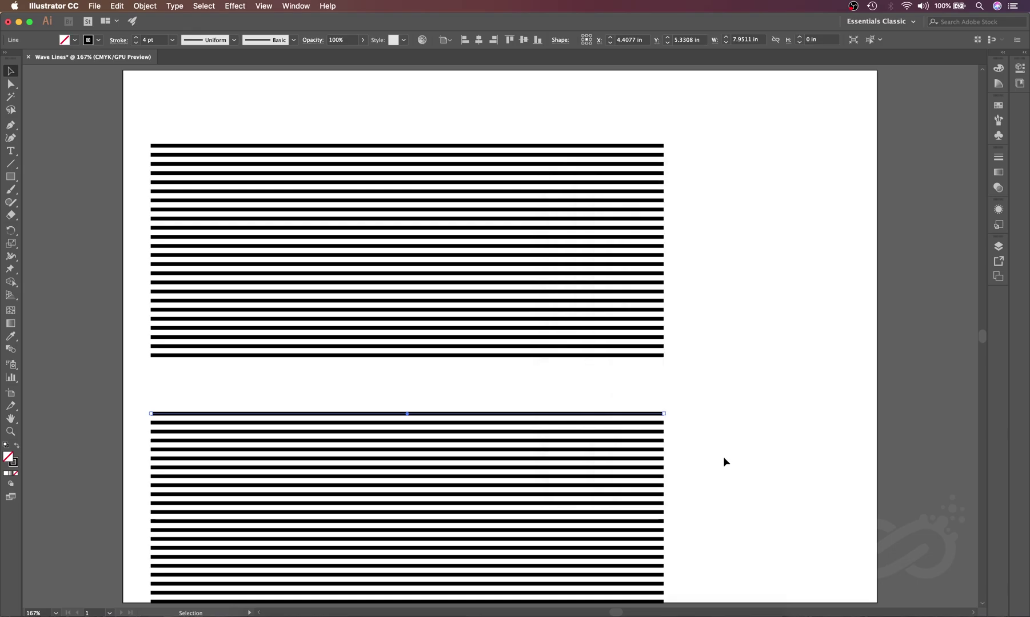
- Apply a mesh envelope distortion with 6 rows and 12 columns to the lower set of lines
{"action": "scroll", "coordinate": [723, 457], "scroll_direction": "down", "scroll_amount": 3}
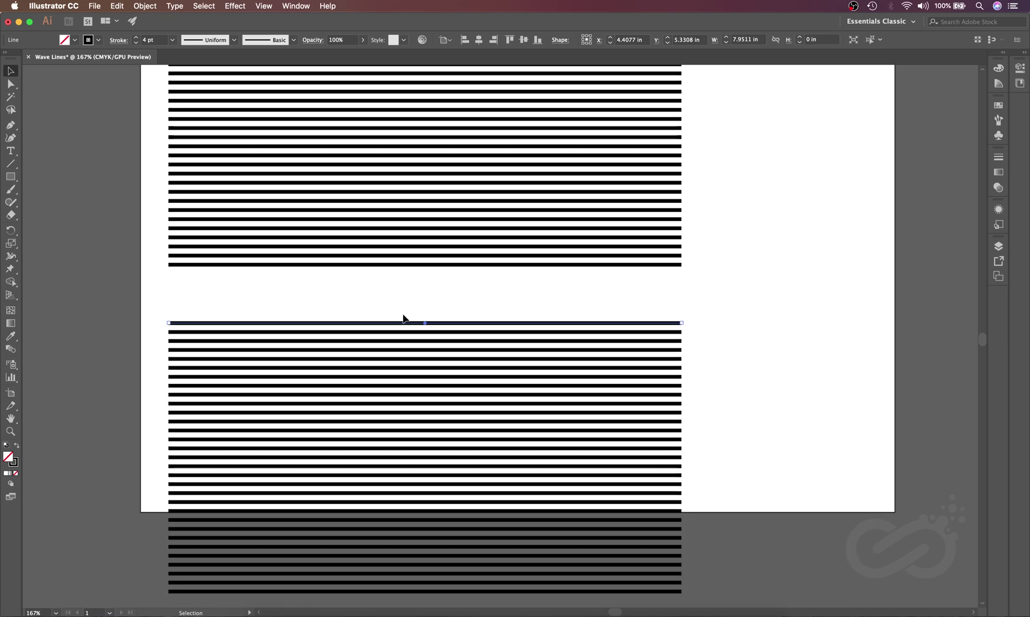
{"action": "left_click", "coordinate": [145, 6]}
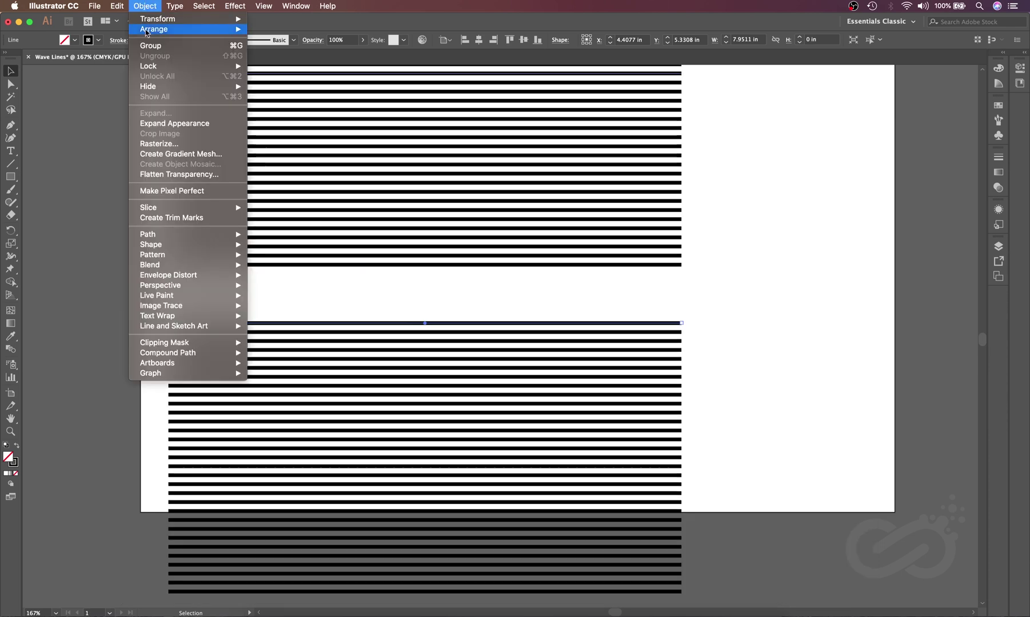
{"action": "mouse_move", "coordinate": [207, 277]}
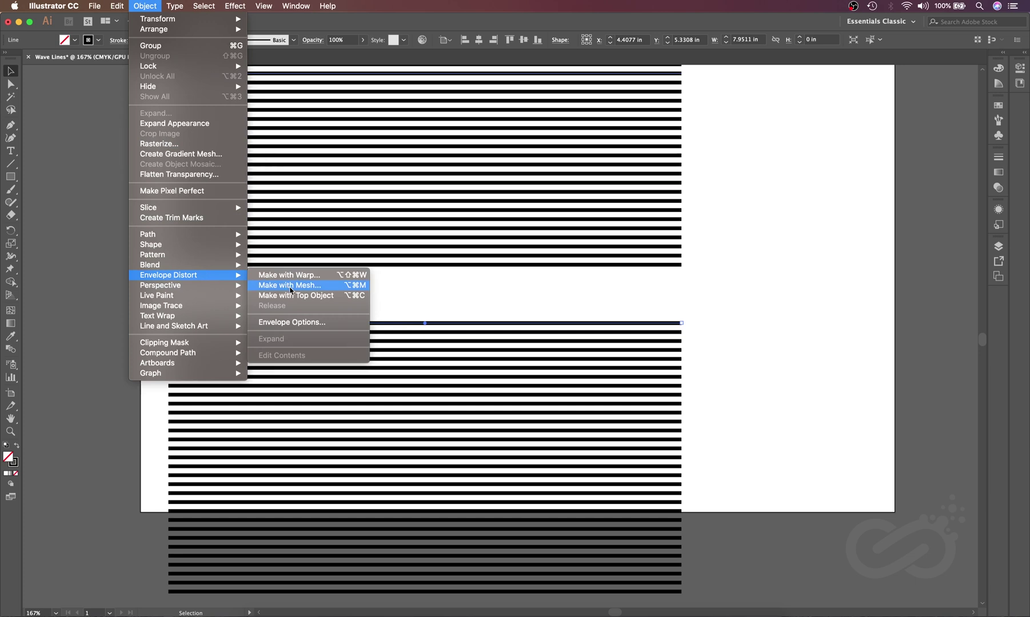
{"action": "left_click", "coordinate": [290, 286]}
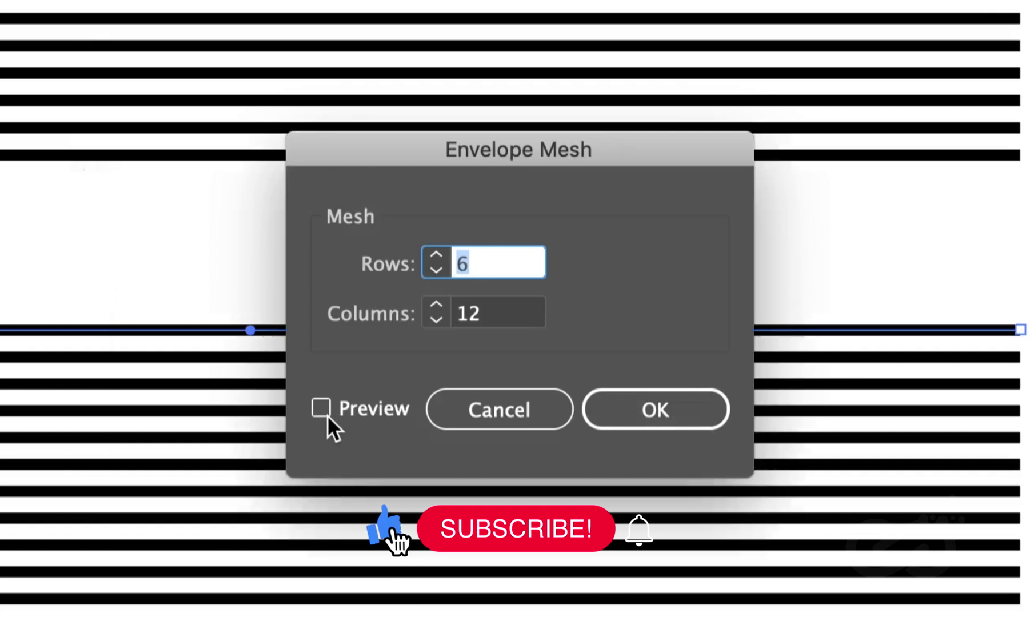
{"action": "left_click", "coordinate": [327, 414]}
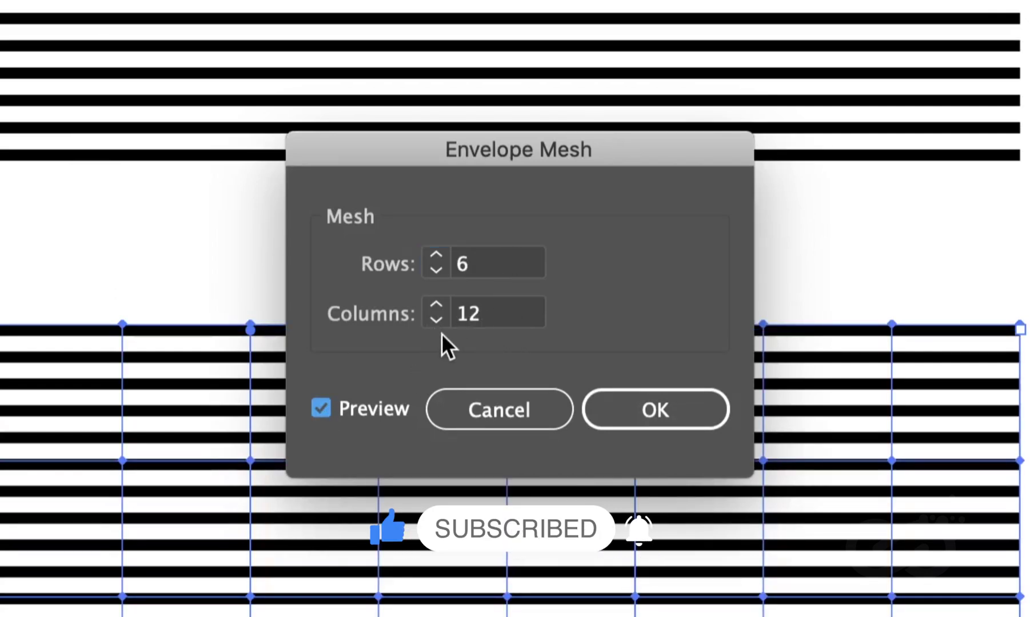
{"action": "left_click", "coordinate": [627, 412]}
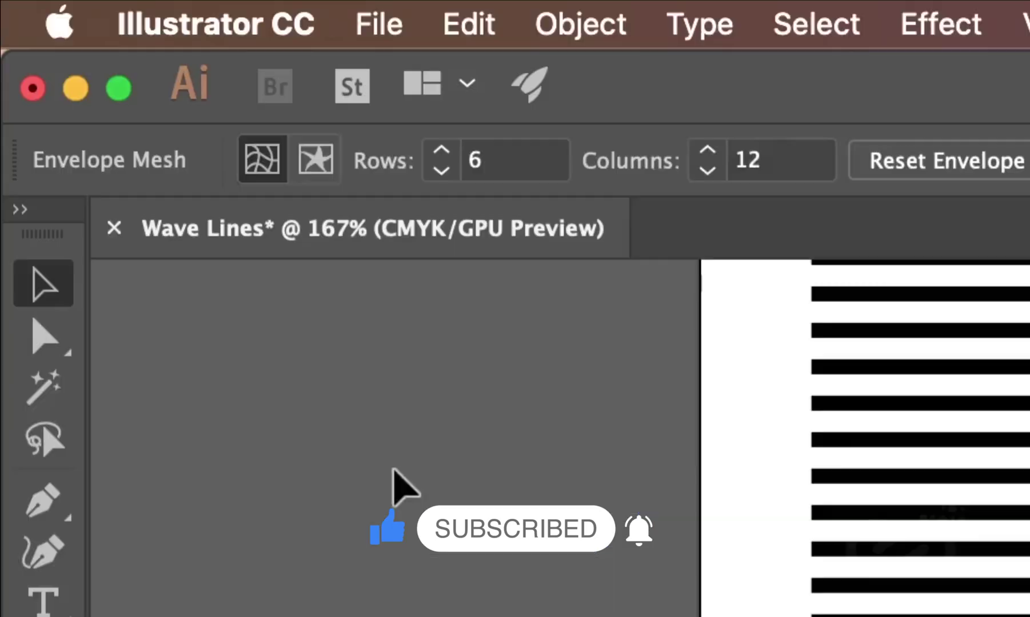
- Bend the envelope mesh into regular waves and shift the crest points along its top edge slightly to the left
{"action": "left_click", "coordinate": [54, 338]}
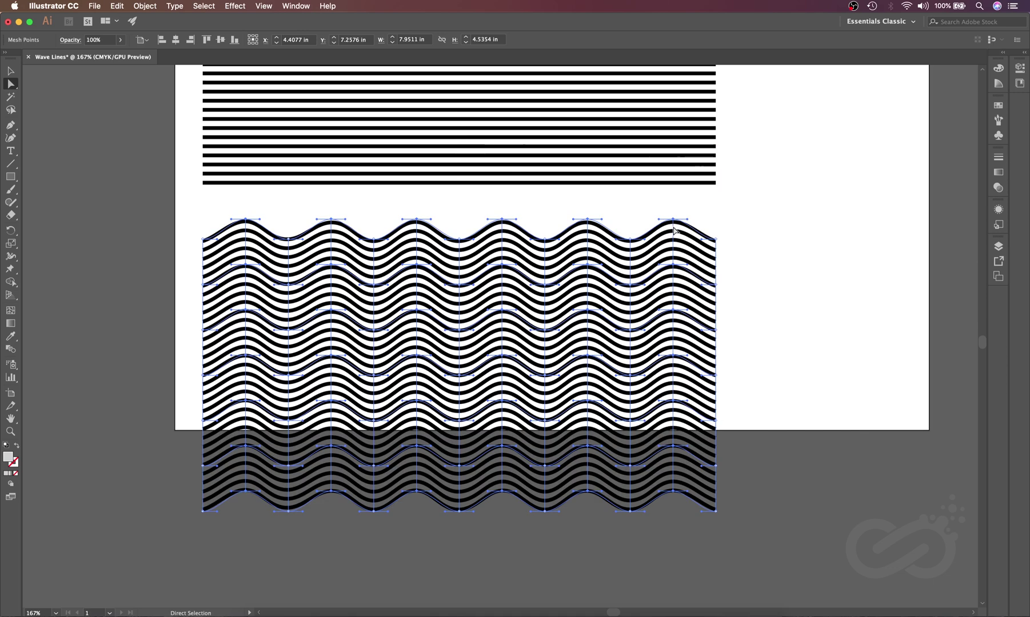
{"action": "left_click", "coordinate": [234, 207]}
{"action": "left_click_drag", "start_coordinate": [224, 203], "coordinate": [663, 221]}
{"action": "left_click", "coordinate": [765, 239]}
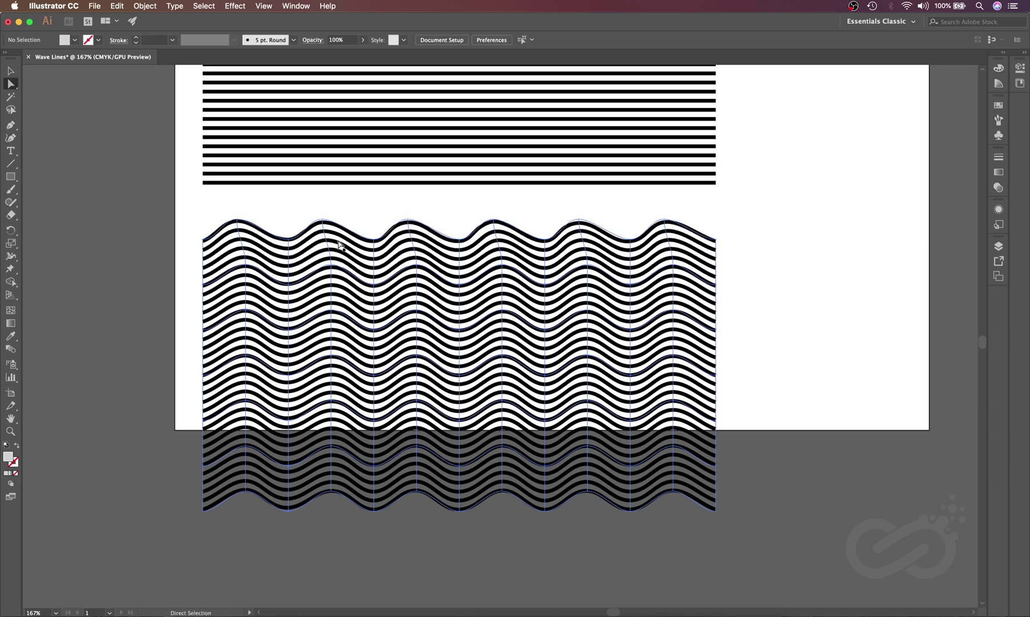
- Shift the mesh points down the first crest column alternately right and left to make its waves irregular
{"action": "left_click", "coordinate": [241, 248]}
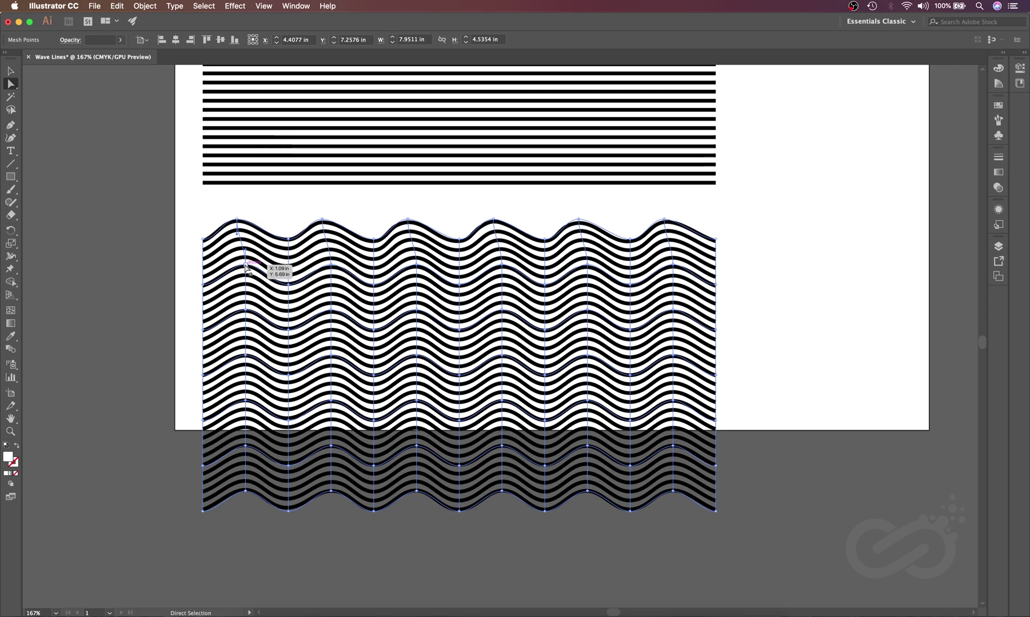
{"action": "left_click_drag", "start_coordinate": [245, 264], "coordinate": [259, 264]}
{"action": "left_click_drag", "start_coordinate": [246, 310], "coordinate": [237, 308]}
{"action": "left_click_drag", "start_coordinate": [255, 357], "coordinate": [237, 402]}
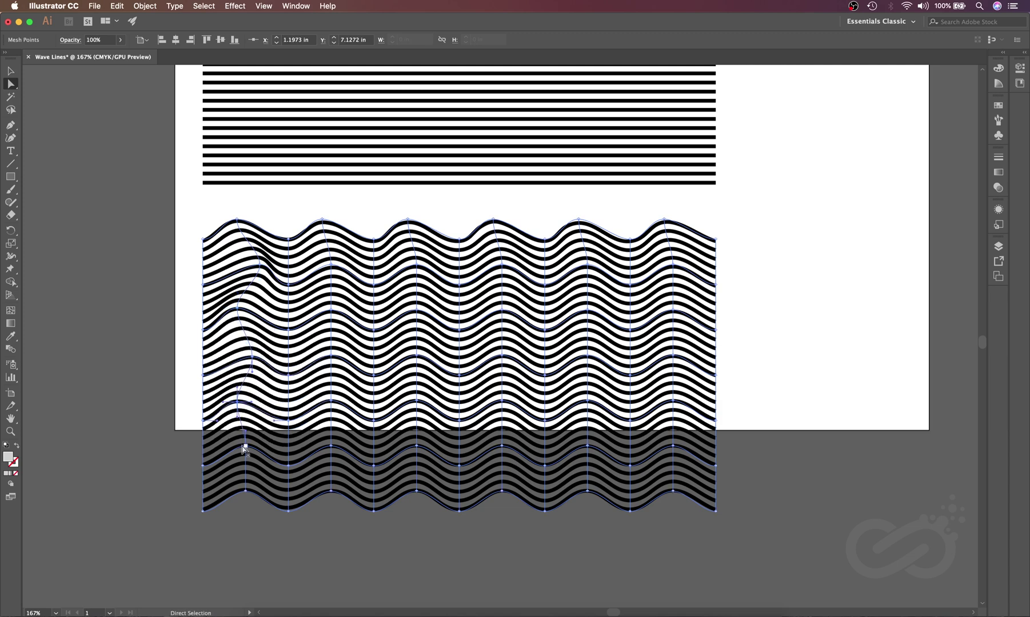
{"action": "left_click_drag", "start_coordinate": [245, 447], "coordinate": [249, 443]}
{"action": "left_click_drag", "start_coordinate": [245, 491], "coordinate": [239, 492]}
- Offset the mesh points down the second crest column alternately sideways to distort its waves
{"action": "left_click_drag", "start_coordinate": [331, 263], "coordinate": [339, 265]}
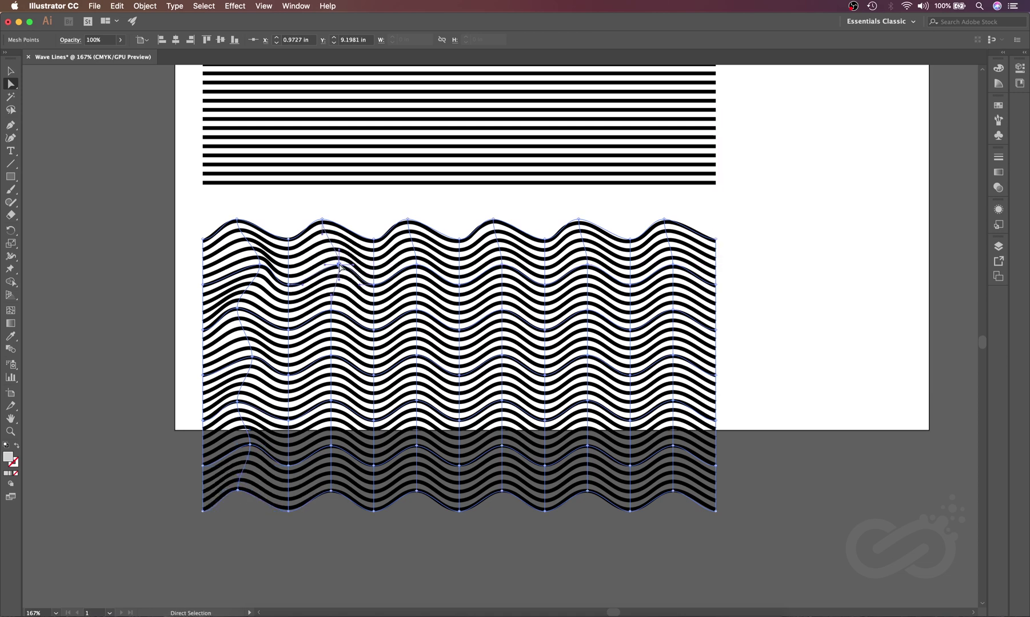
{"action": "left_click_drag", "start_coordinate": [330, 310], "coordinate": [318, 314]}
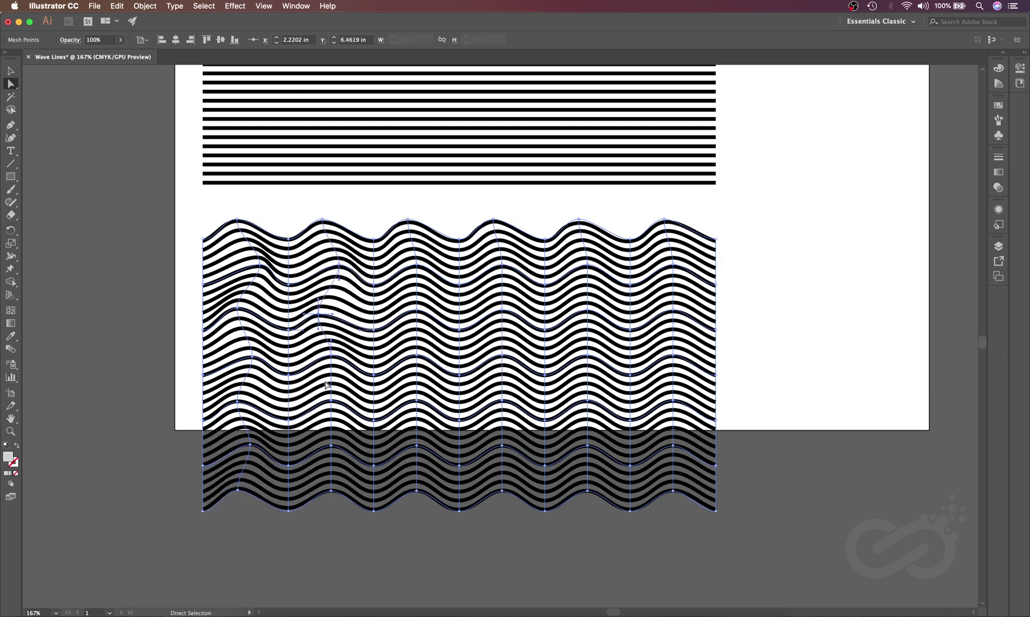
{"action": "left_click_drag", "start_coordinate": [331, 355], "coordinate": [337, 357]}
{"action": "left_click_drag", "start_coordinate": [330, 445], "coordinate": [337, 447]}
- Shift the mesh points down the third crest column alternately right and left
{"action": "left_click_drag", "start_coordinate": [416, 265], "coordinate": [425, 264]}
{"action": "left_click_drag", "start_coordinate": [415, 310], "coordinate": [405, 305]}
{"action": "left_click_drag", "start_coordinate": [416, 355], "coordinate": [424, 355]}
{"action": "left_click_drag", "start_coordinate": [417, 401], "coordinate": [409, 401]}
{"action": "left_click_drag", "start_coordinate": [416, 446], "coordinate": [426, 442]}
{"action": "left_click_drag", "start_coordinate": [416, 491], "coordinate": [412, 491]}
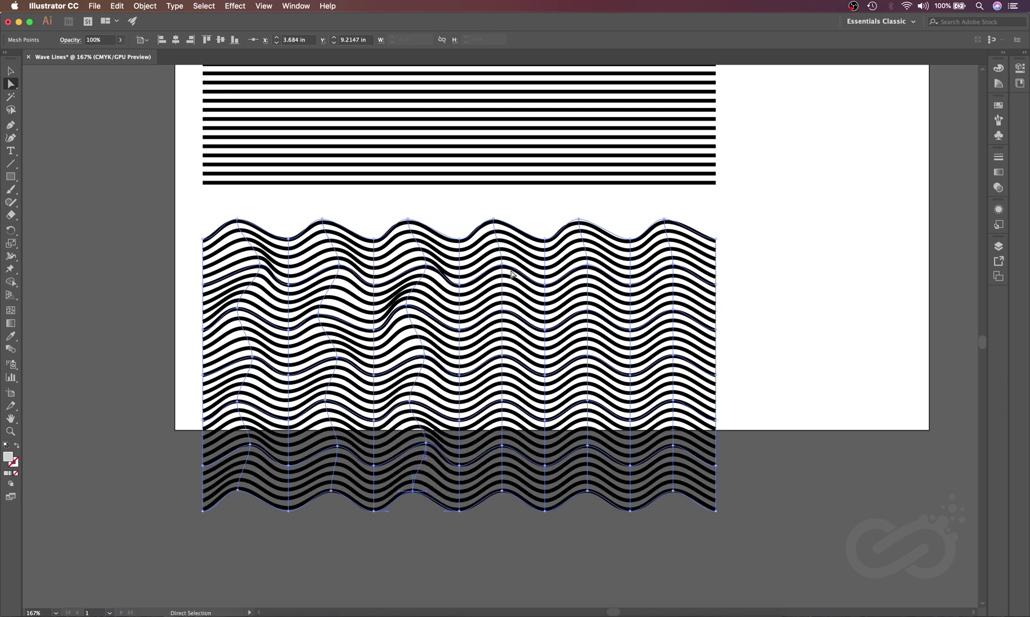
- Shift the mesh points down the fourth crest column alternately right and left
{"action": "left_click_drag", "start_coordinate": [501, 265], "coordinate": [509, 265]}
{"action": "left_click_drag", "start_coordinate": [501, 310], "coordinate": [495, 309]}
{"action": "left_click_drag", "start_coordinate": [501, 355], "coordinate": [506, 355]}
{"action": "left_click_drag", "start_coordinate": [502, 400], "coordinate": [496, 400]}
{"action": "left_click_drag", "start_coordinate": [502, 446], "coordinate": [512, 445]}
{"action": "left_click_drag", "start_coordinate": [502, 491], "coordinate": [498, 487]}
- Shift the mesh points down the fifth crest column alternately right and left
{"action": "left_click_drag", "start_coordinate": [586, 265], "coordinate": [597, 265]}
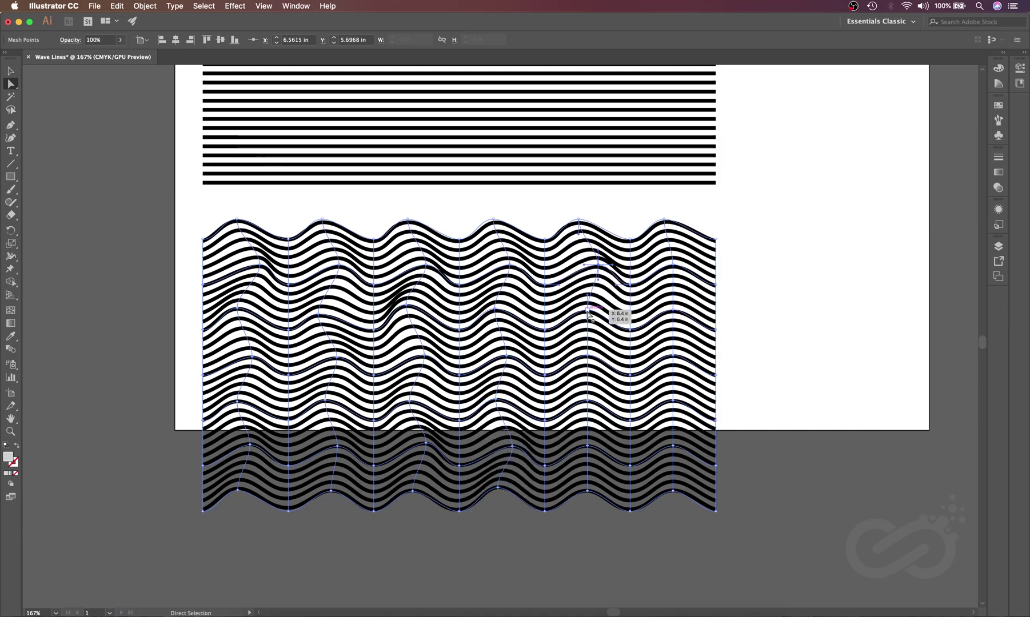
{"action": "left_click_drag", "start_coordinate": [587, 309], "coordinate": [573, 310]}
{"action": "left_click_drag", "start_coordinate": [586, 356], "coordinate": [602, 355]}
{"action": "left_click_drag", "start_coordinate": [587, 400], "coordinate": [578, 401]}
{"action": "left_click_drag", "start_coordinate": [587, 446], "coordinate": [594, 448]}
{"action": "left_click_drag", "start_coordinate": [587, 491], "coordinate": [581, 484]}
- Shift the mesh points down the last crest column alternately sideways, and deselect the envelope
{"action": "left_click_drag", "start_coordinate": [673, 265], "coordinate": [687, 265]}
{"action": "left_click_drag", "start_coordinate": [673, 310], "coordinate": [663, 309]}
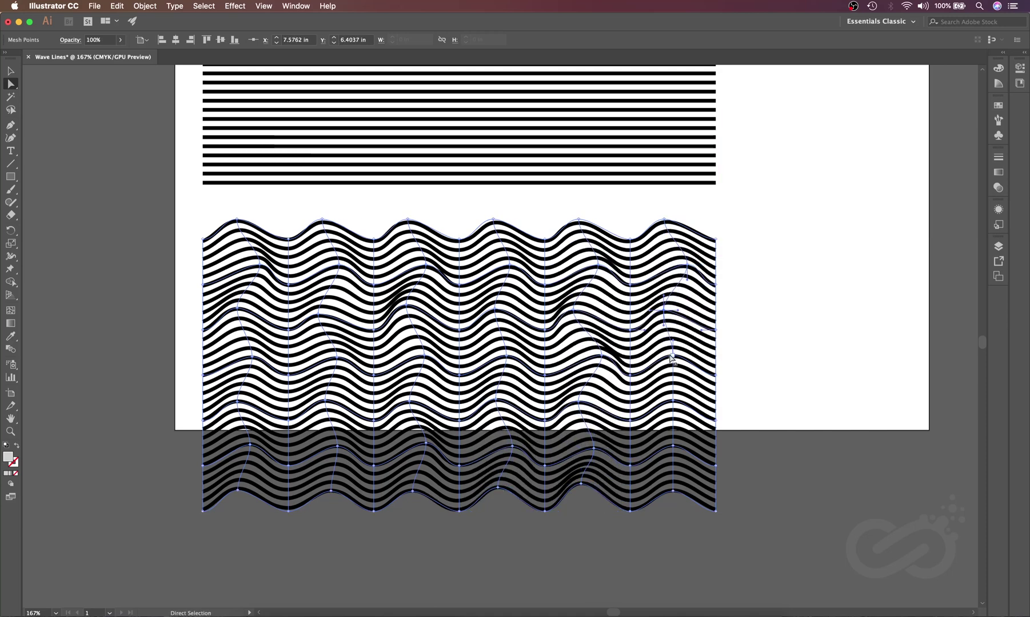
{"action": "left_click_drag", "start_coordinate": [671, 358], "coordinate": [697, 488]}
{"action": "key", "text": "v"}
{"action": "left_click", "coordinate": [791, 342]}
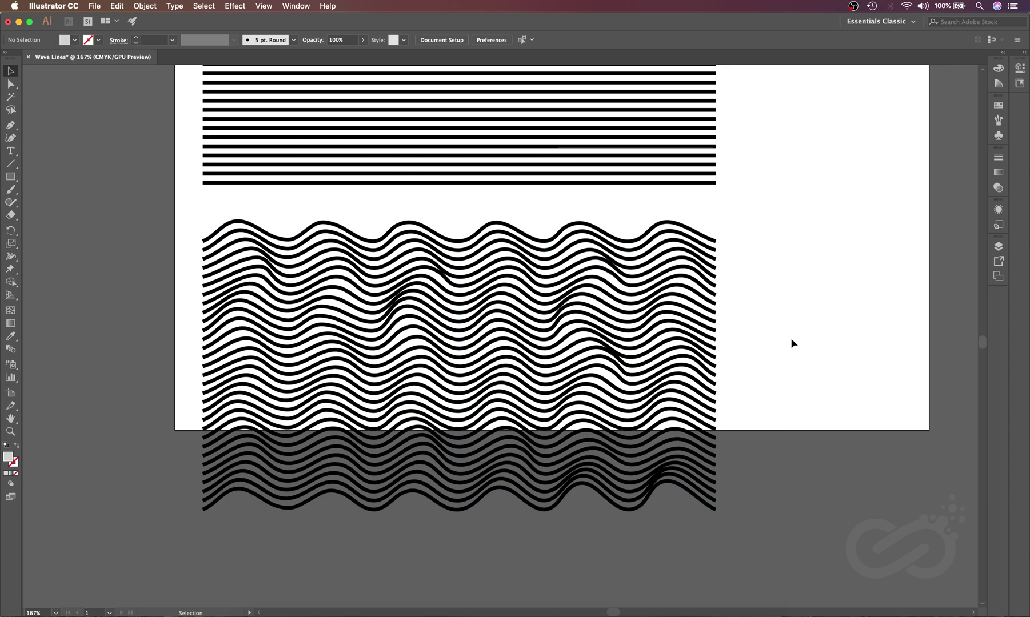
- Draw a rectangle about 4.46 by 3.64 in to the right of the straight line stack
{"action": "left_click_drag", "start_coordinate": [778, 250], "coordinate": [670, 370]}
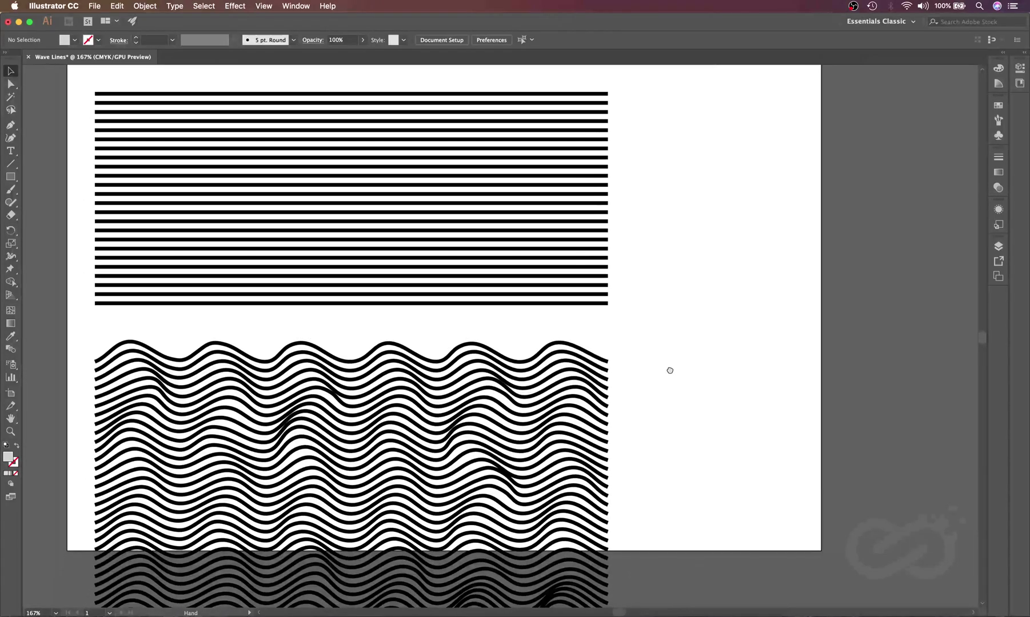
{"action": "left_click", "coordinate": [9, 178]}
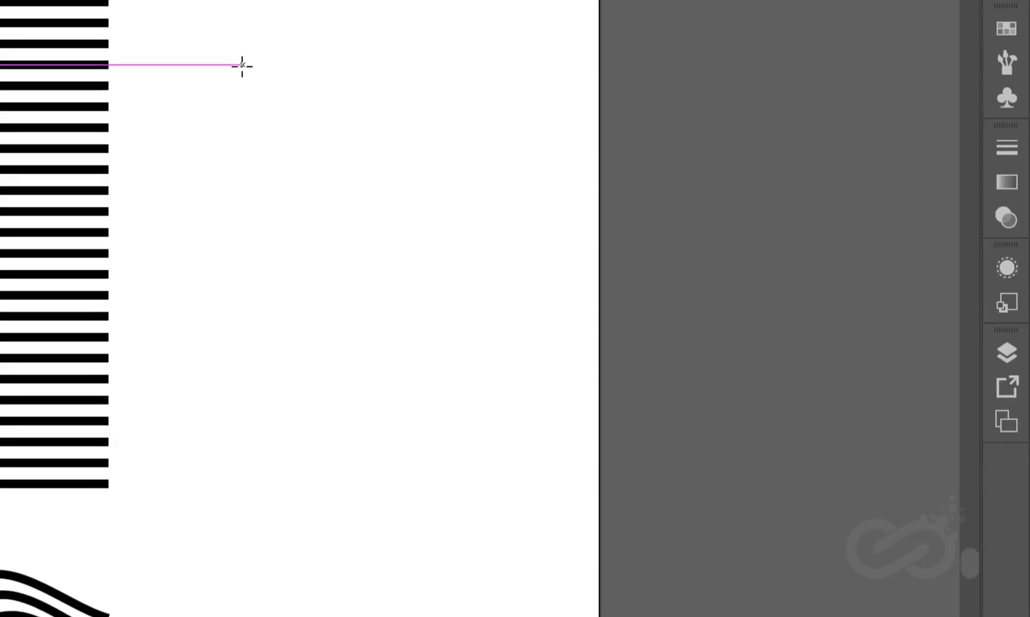
{"action": "left_click_drag", "start_coordinate": [190, 37], "coordinate": [852, 576]}
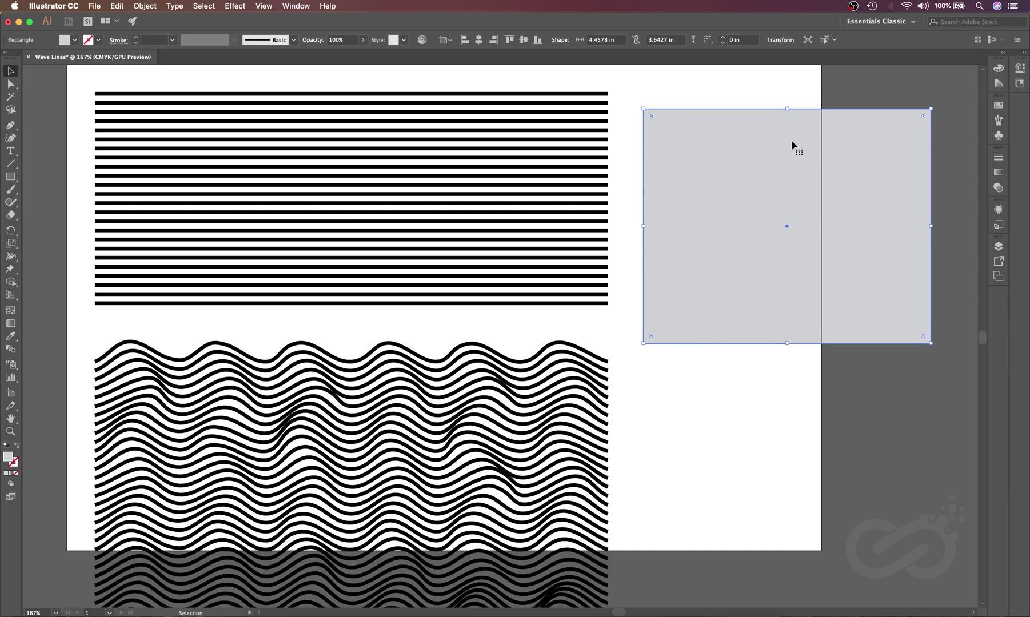
- Duplicate the wave envelope to the right, position the copy over the grey rectangle, and clip it to the rectangle's shape
{"action": "left_click", "coordinate": [458, 417]}
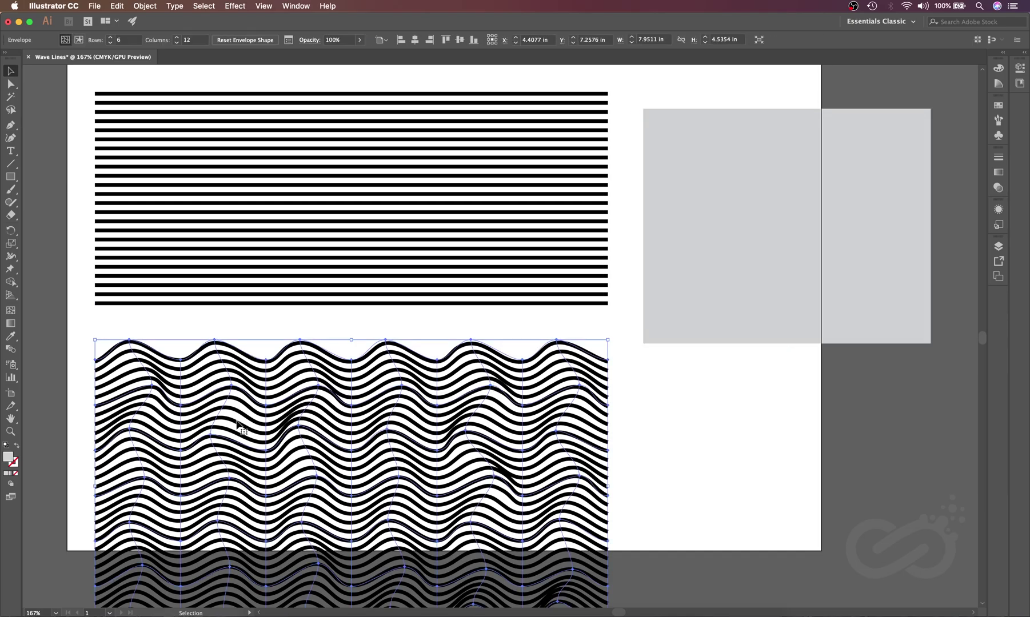
{"action": "left_click_drag", "start_coordinate": [237, 426], "coordinate": [536, 473]}
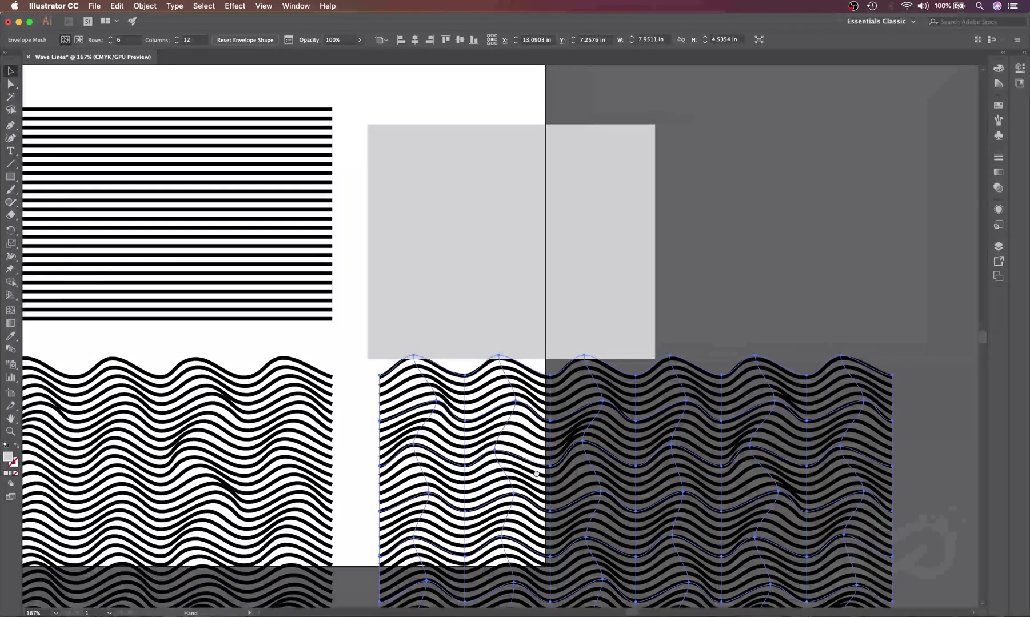
{"action": "left_click_drag", "start_coordinate": [536, 539], "coordinate": [502, 279]}
{"action": "scroll", "coordinate": [565, 263], "scroll_direction": "up", "scroll_amount": 1}
{"action": "scroll", "coordinate": [566, 262], "scroll_direction": "left", "scroll_amount": 1}
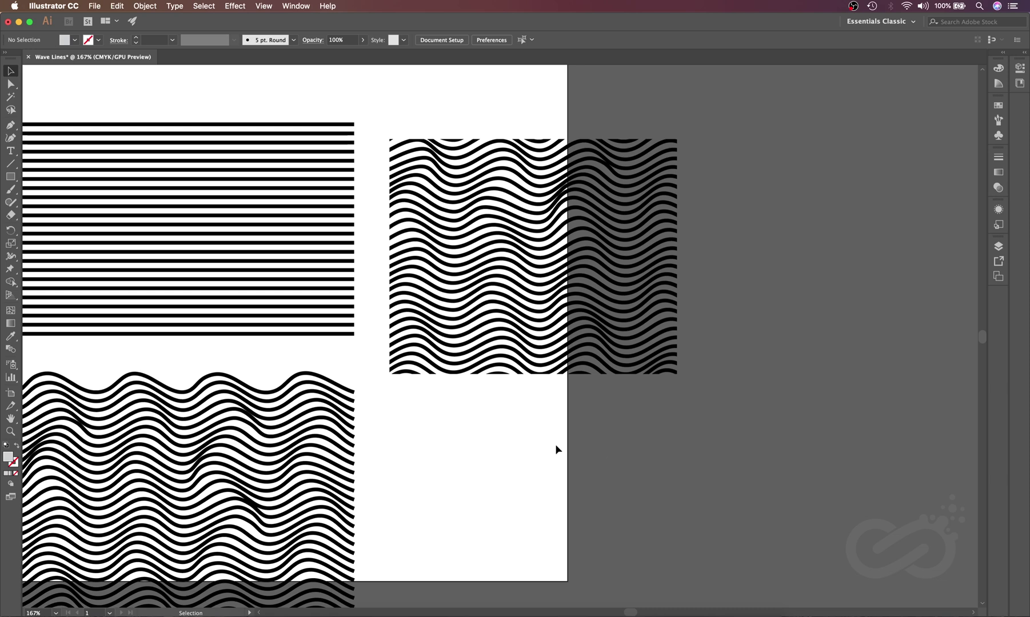
- Add the text WAVE below the clipped wave rectangle and set its font to Gotham-Black
{"action": "left_click_drag", "start_coordinate": [424, 442], "coordinate": [536, 355]}
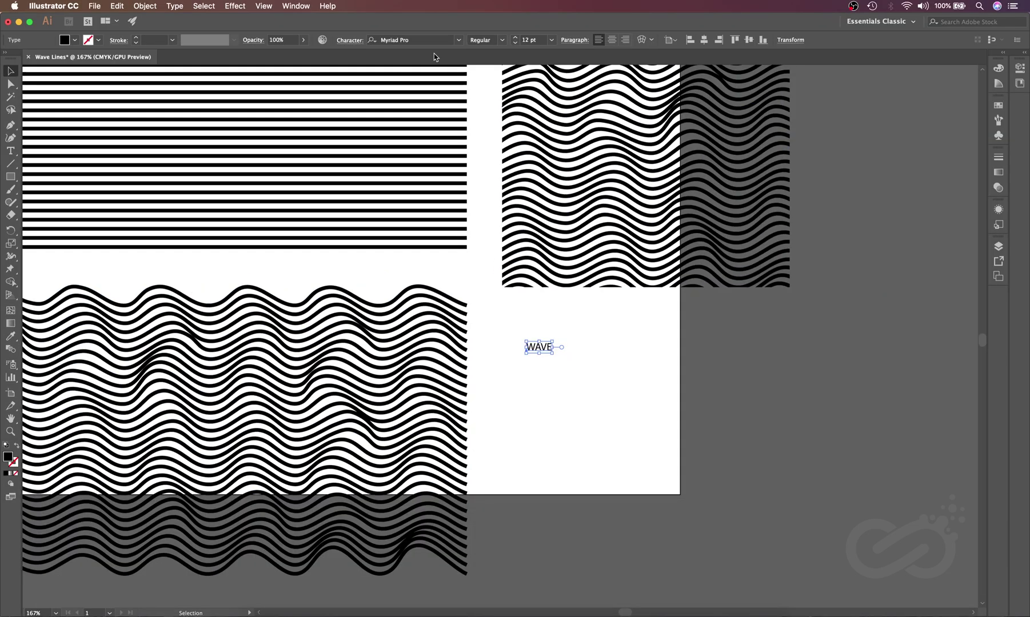
{"action": "left_click", "coordinate": [441, 40]}
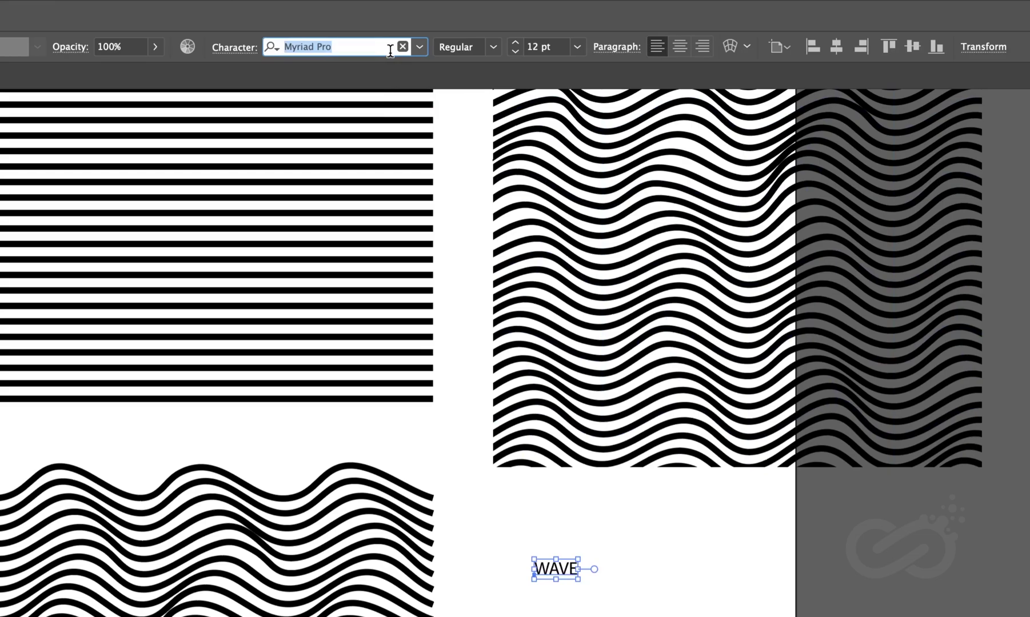
{"action": "type", "text": "goth"}
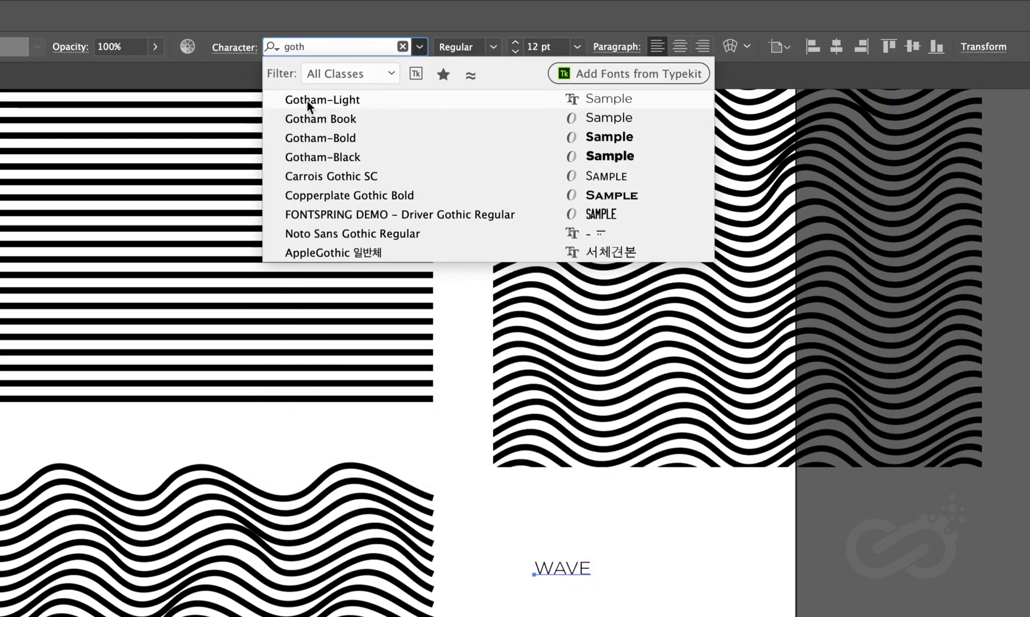
{"action": "left_click", "coordinate": [340, 155]}
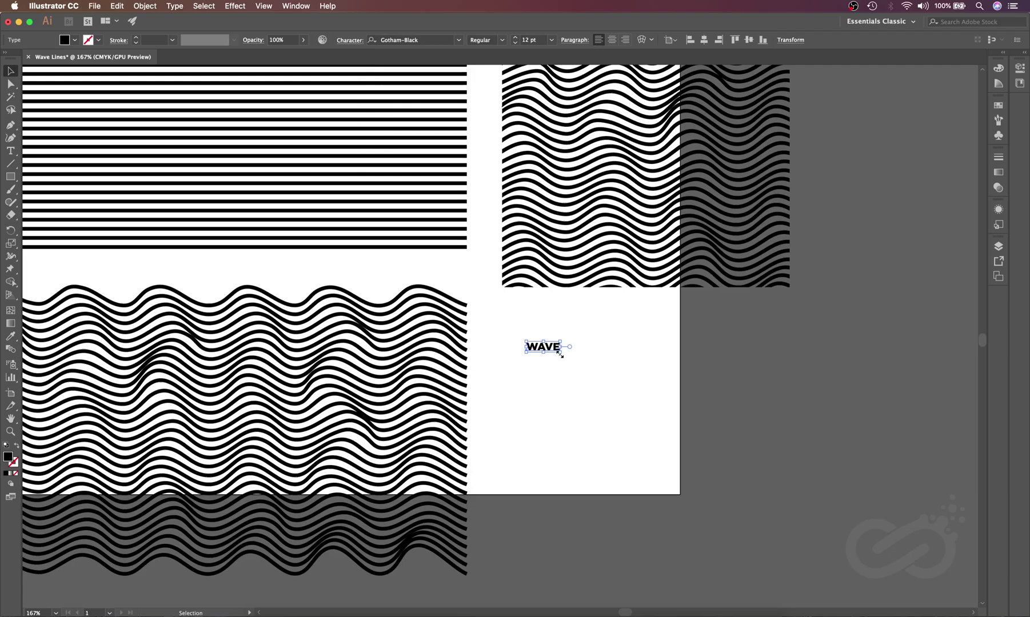
- Enlarge the WAVE text proportionally to about 146.8 pt, shifting it slightly up and left
{"action": "left_click_drag", "start_coordinate": [592, 577], "coordinate": [1029, 616]}
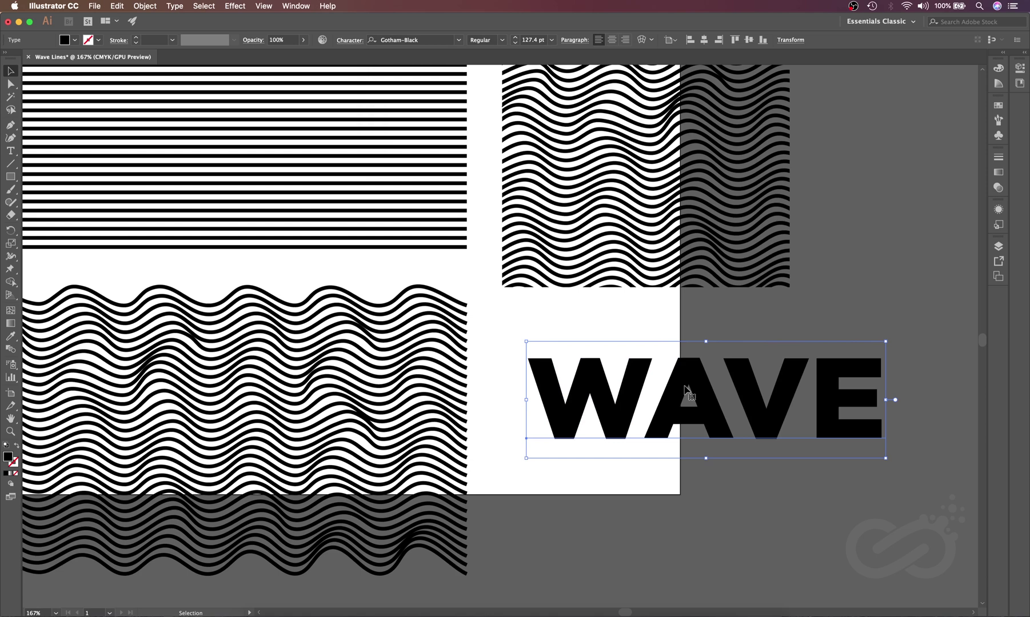
{"action": "left_click_drag", "start_coordinate": [686, 388], "coordinate": [665, 383]}
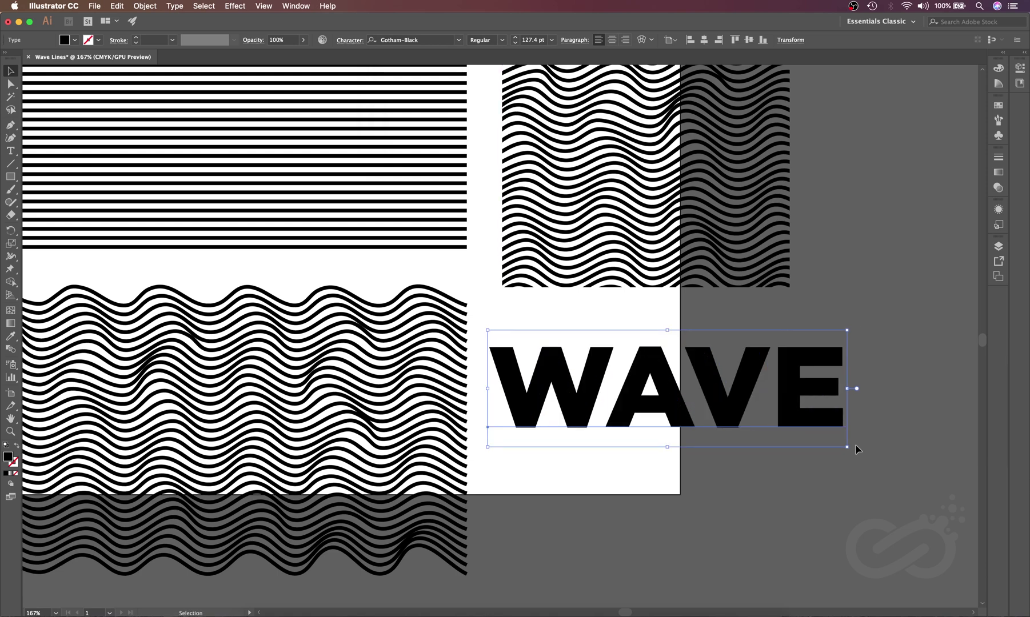
{"action": "left_click_drag", "start_coordinate": [848, 447], "coordinate": [901, 494]}
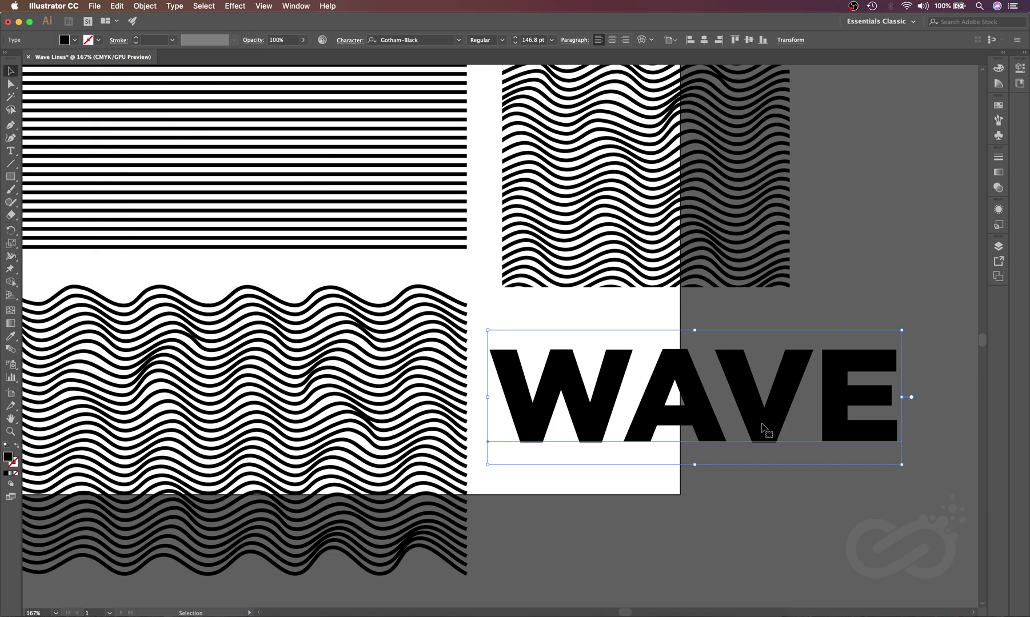
- Expand the WAVE text into shapes with Object and Fill enabled, instead of using Create Outlines
{"action": "key", "text": "ctrl+shift+o"}
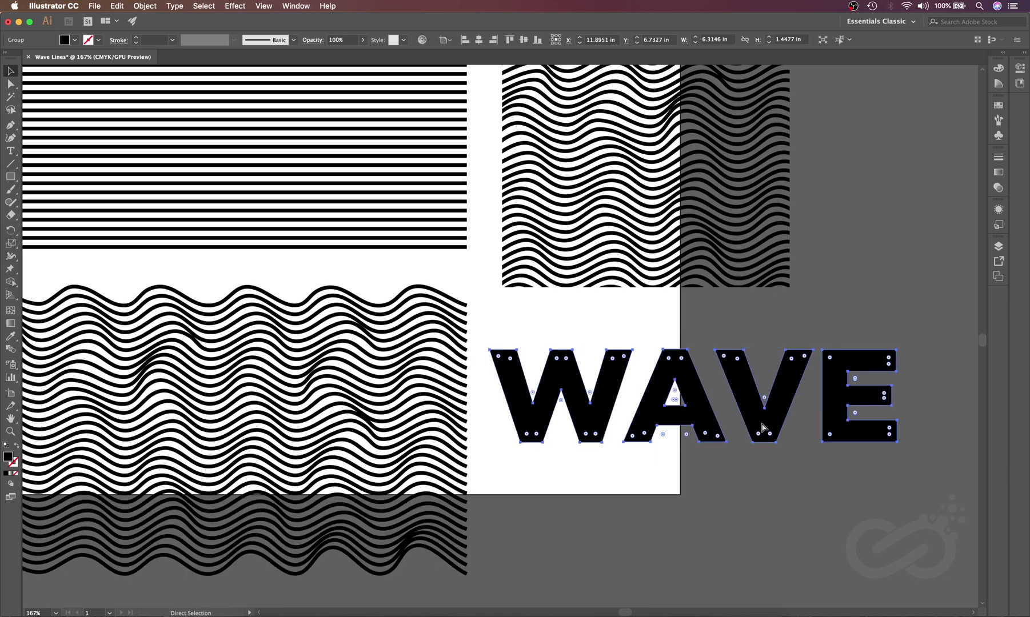
{"action": "key", "text": "super+z"}
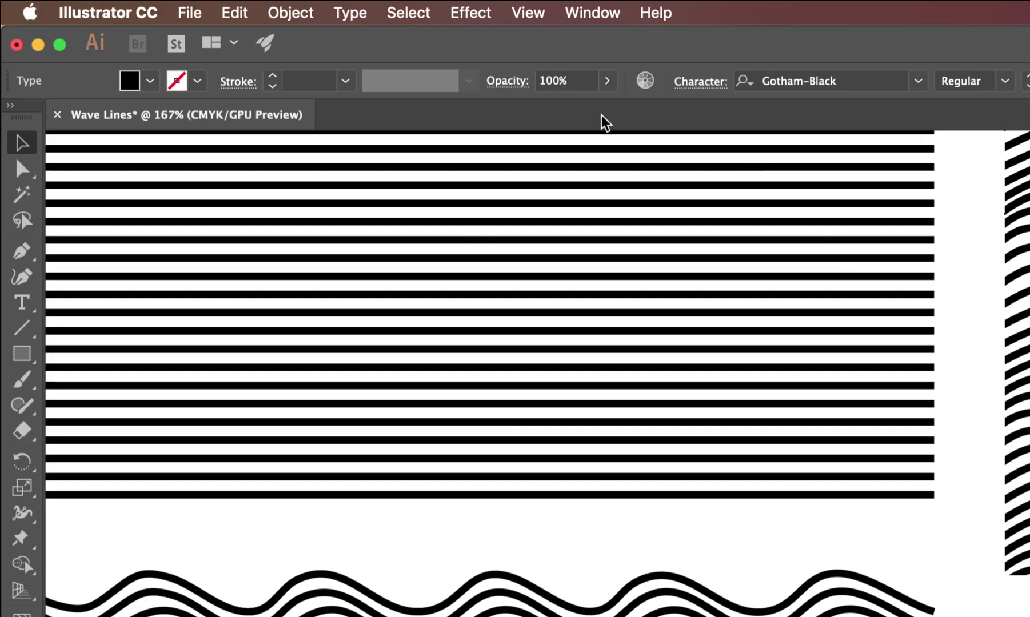
{"action": "left_click", "coordinate": [286, 12]}
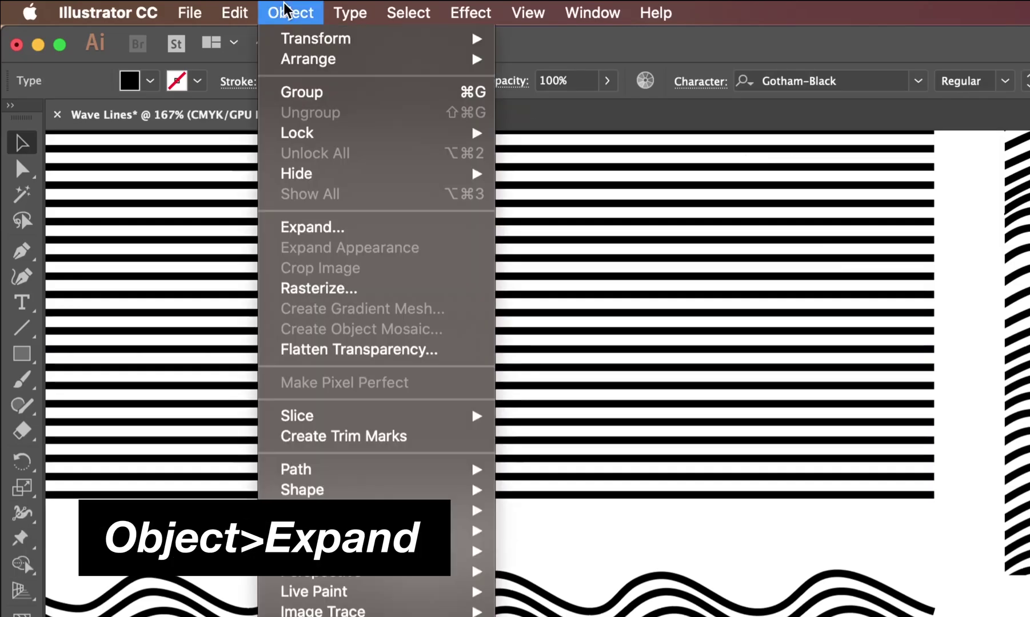
{"action": "left_click", "coordinate": [363, 234]}
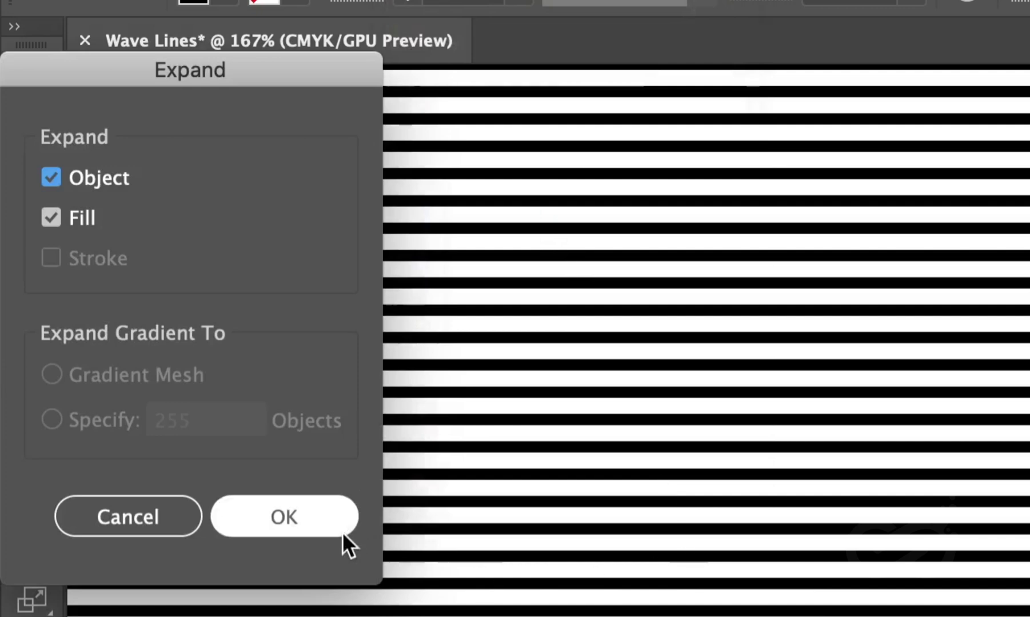
{"action": "left_click", "coordinate": [295, 523]}
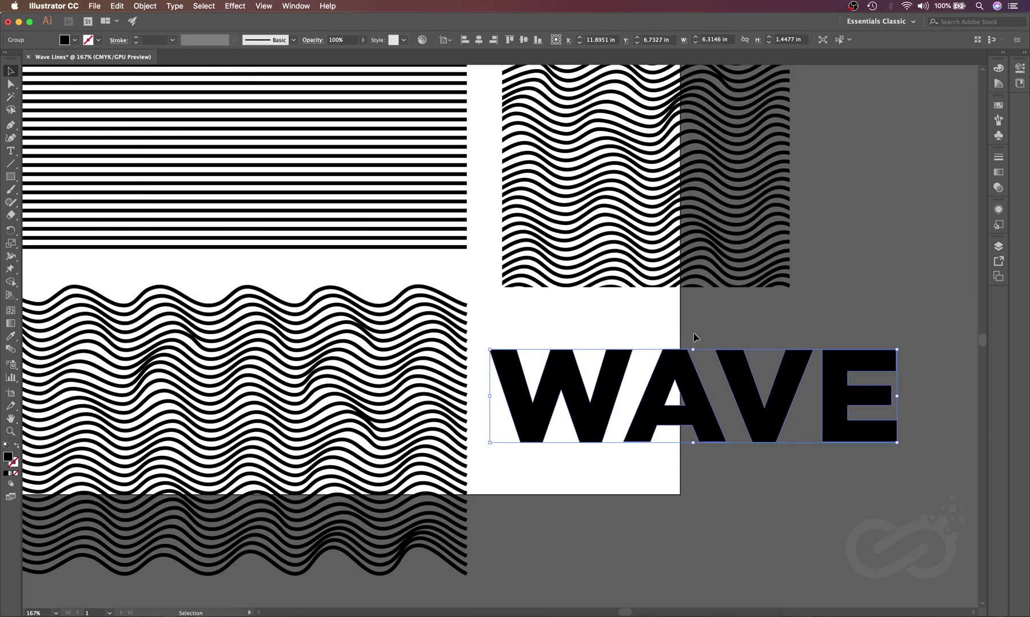
- Move the expanded WAVE letters onto the large wave pattern and scale them to about 7.45 by 1.71 in
{"action": "key", "text": "space"}
{"action": "left_click_drag", "start_coordinate": [728, 323], "coordinate": [892, 300]}
{"action": "left_click_drag", "start_coordinate": [855, 359], "coordinate": [338, 371]}
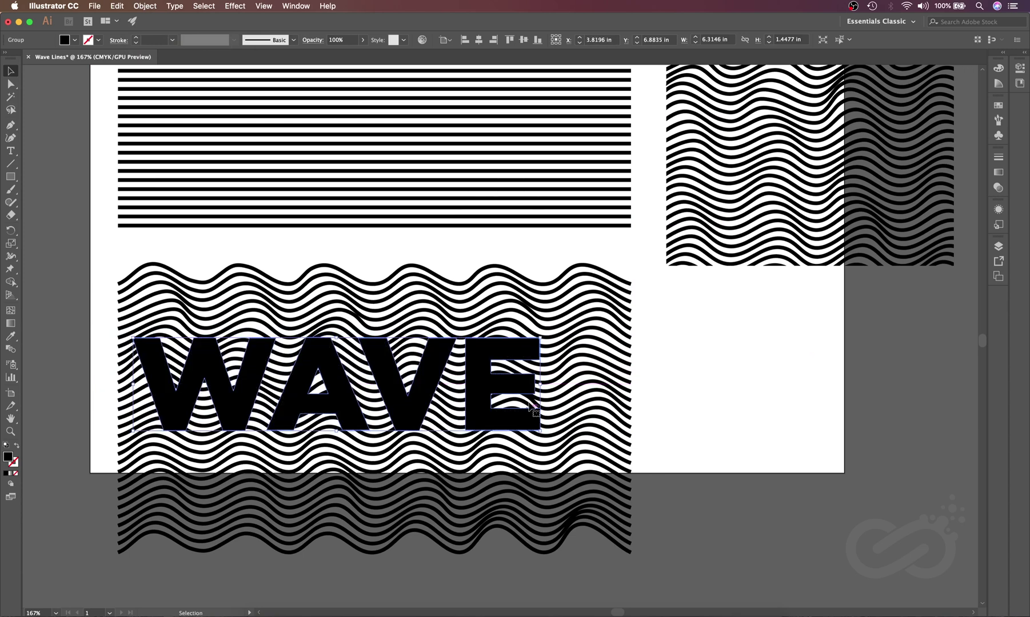
{"action": "scroll", "coordinate": [690, 360], "scroll_direction": "down", "scroll_amount": 1}
{"action": "scroll", "coordinate": [690, 360], "scroll_direction": "left", "scroll_amount": 1}
{"action": "scroll", "coordinate": [671, 344], "scroll_direction": "right", "scroll_amount": 1}
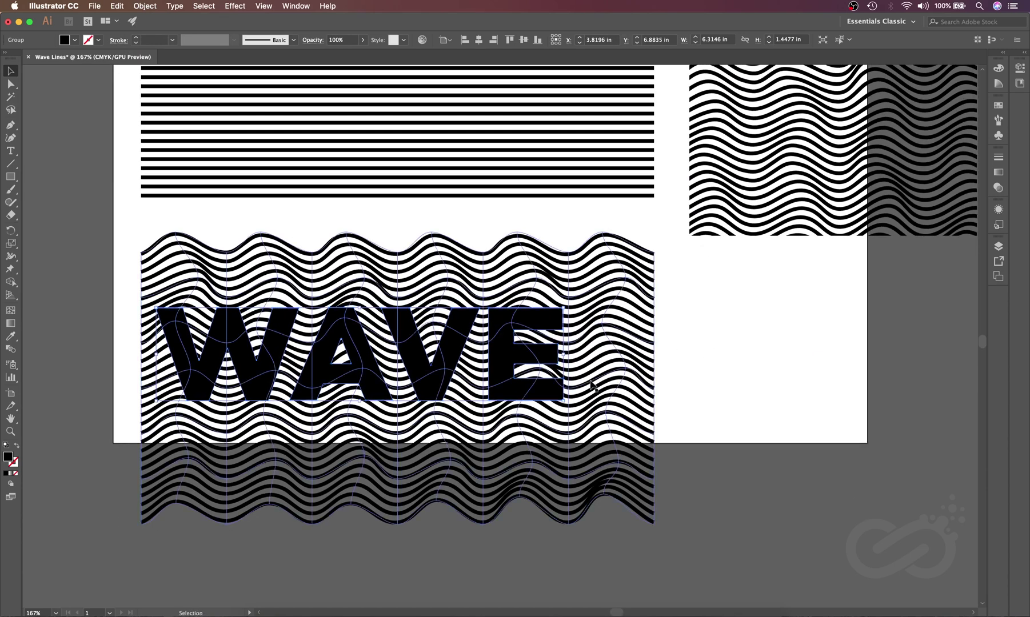
{"action": "left_click_drag", "start_coordinate": [572, 404], "coordinate": [639, 447]}
{"action": "scroll", "coordinate": [695, 347], "scroll_direction": "down", "scroll_amount": 1}
{"action": "scroll", "coordinate": [695, 346], "scroll_direction": "left", "scroll_amount": 1}
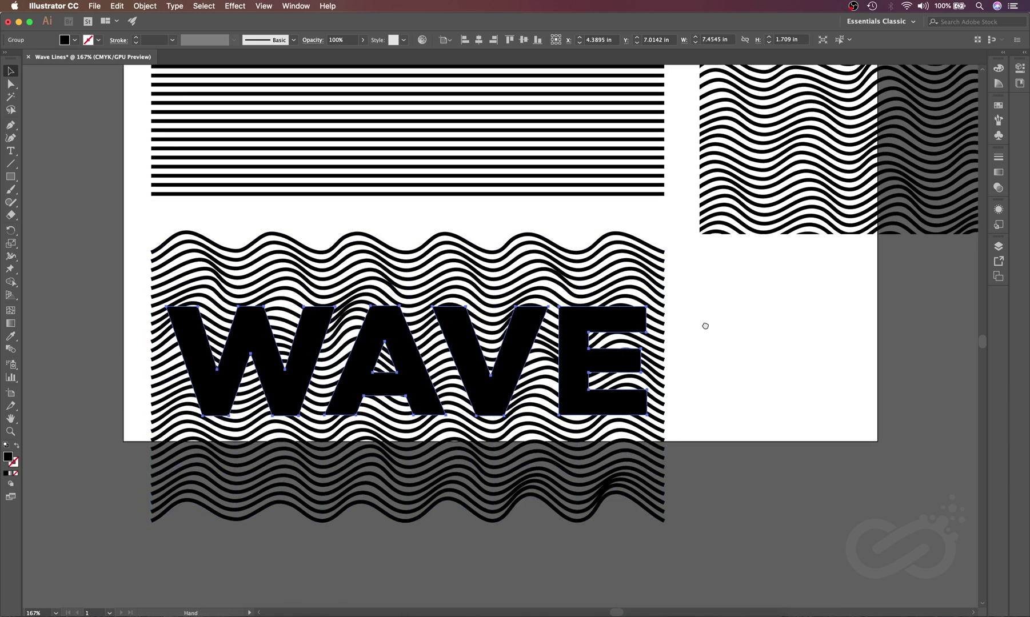
- Try to clip the wave envelope with the grouped WAVE letters
{"action": "left_click", "coordinate": [740, 287]}
{"action": "left_click_drag", "start_coordinate": [740, 288], "coordinate": [606, 400]}
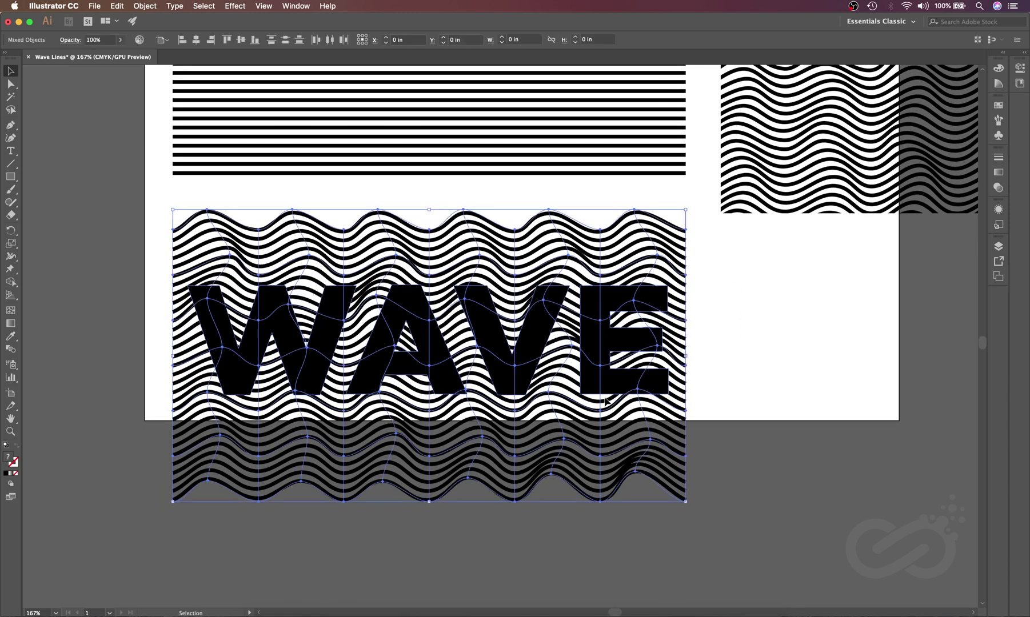
{"action": "key", "text": "super+7"}
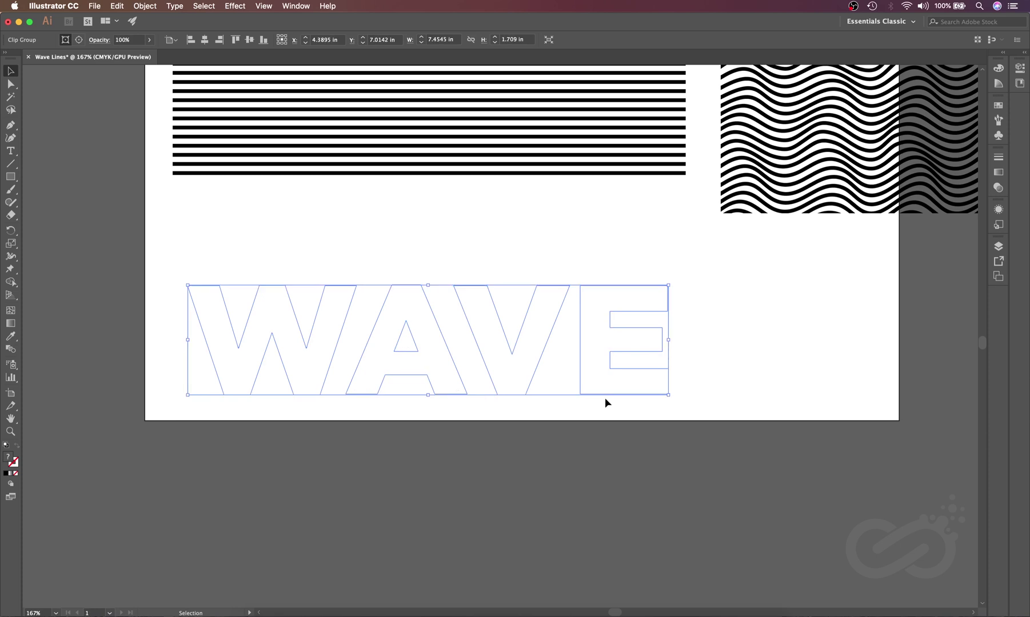
{"action": "key", "text": "super+z"}
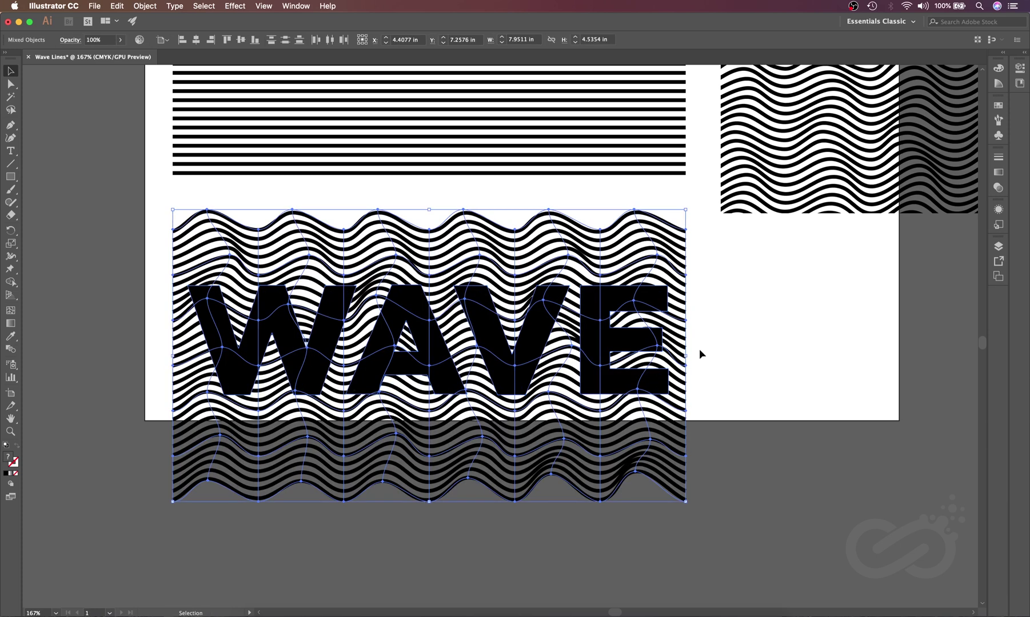
- Turn the WAVE letters into a compound path, clip the wave envelope with it, and deselect the result
{"action": "left_click", "coordinate": [743, 329]}
{"action": "left_click", "coordinate": [625, 312]}
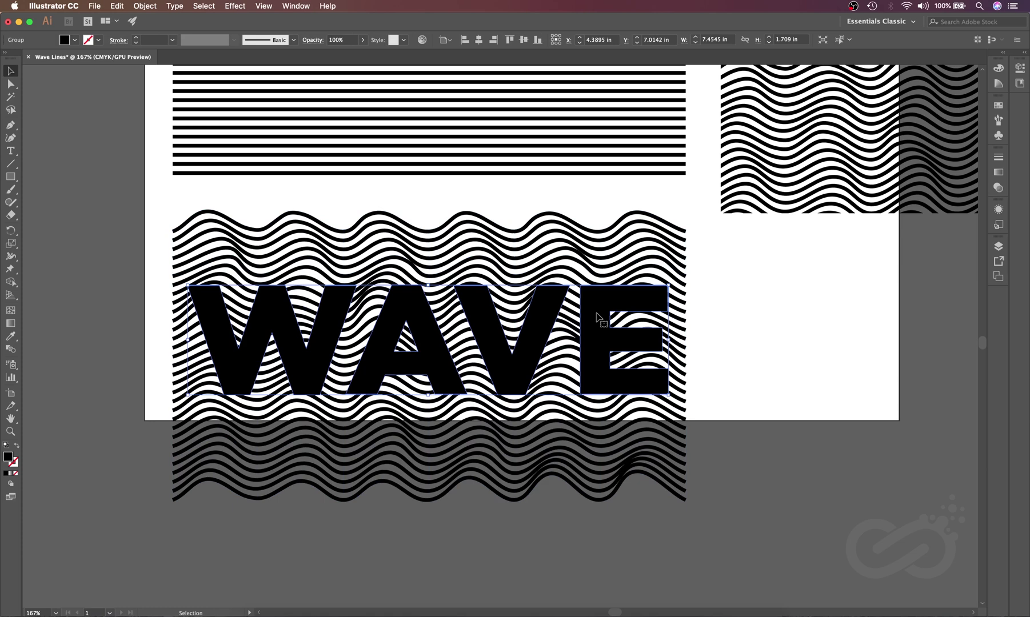
{"action": "key", "text": "super+8"}
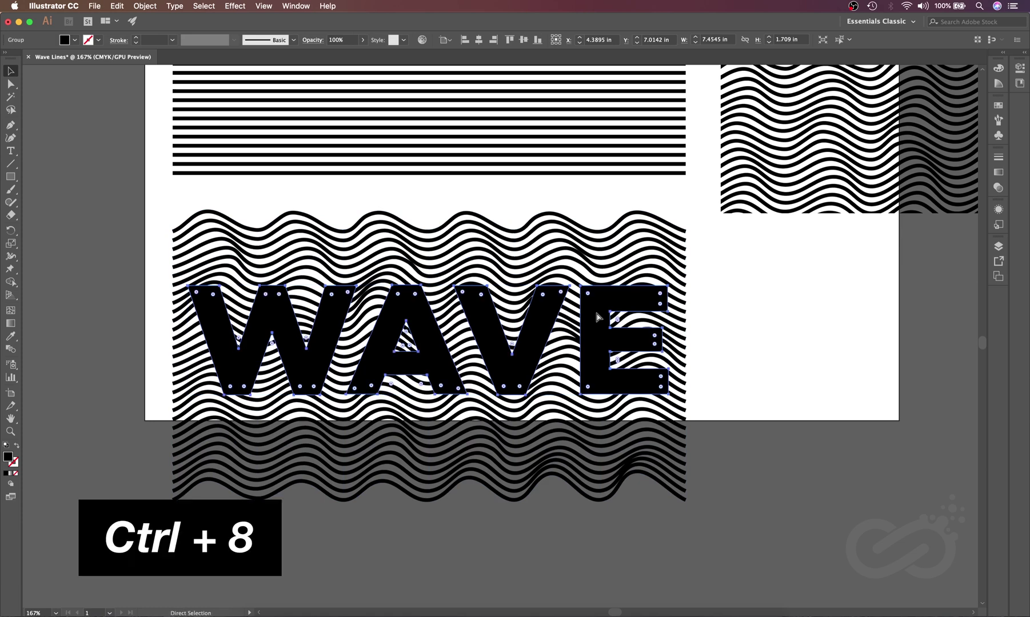
{"action": "left_click", "coordinate": [640, 254], "text": "shift"}
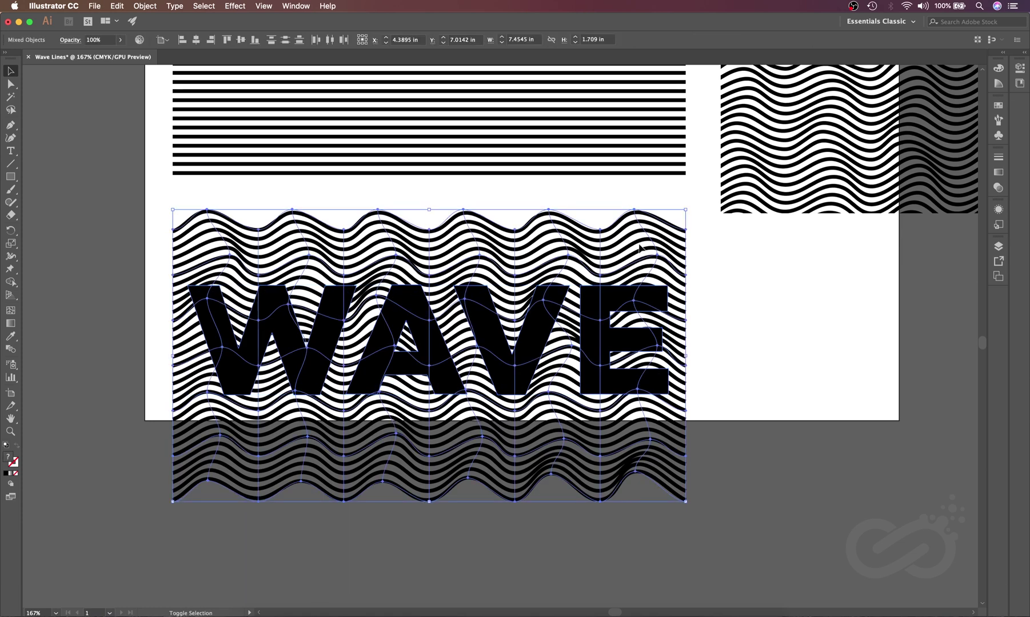
{"action": "key", "text": "super+7"}
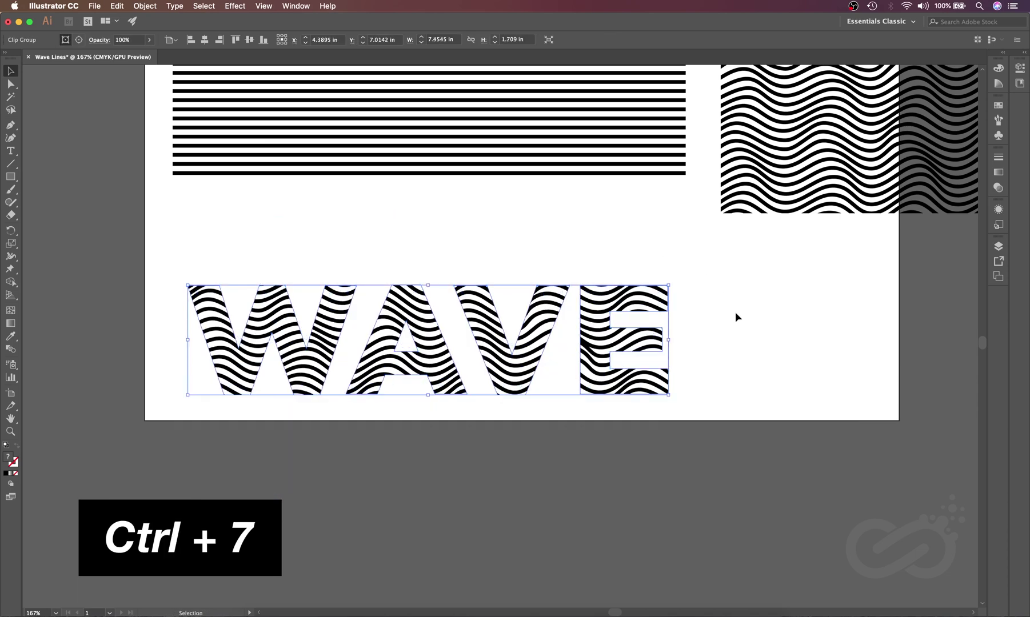
{"action": "left_click", "coordinate": [735, 316]}
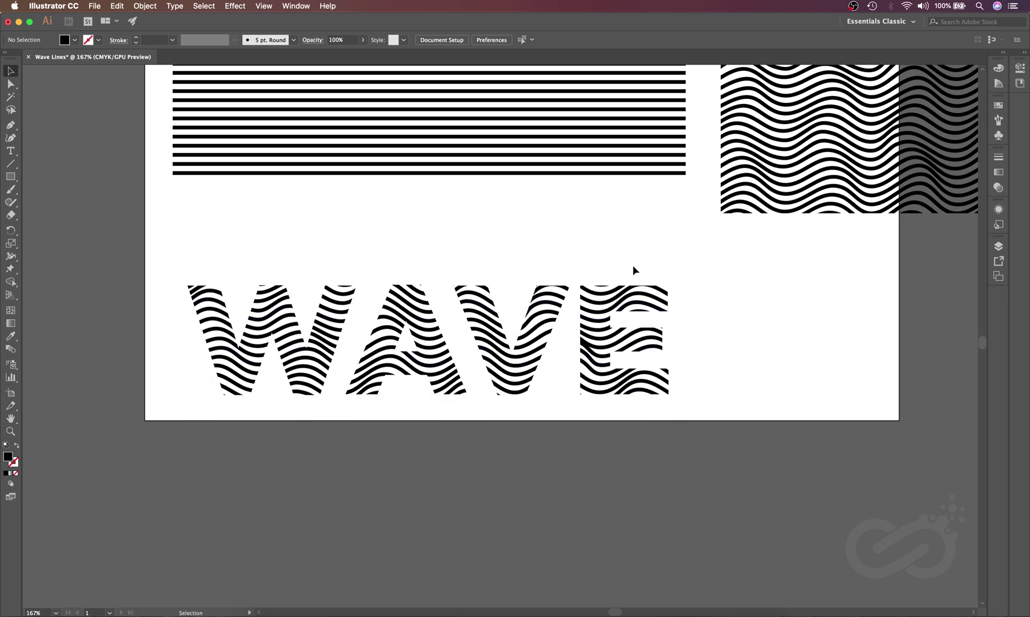
- Isolate the envelope contents inside the WAVE clip group and rotate the source line slightly counterclockwise to a height of about 0.44 in
{"action": "double_click", "coordinate": [553, 306]}
{"action": "left_click", "coordinate": [553, 307]}
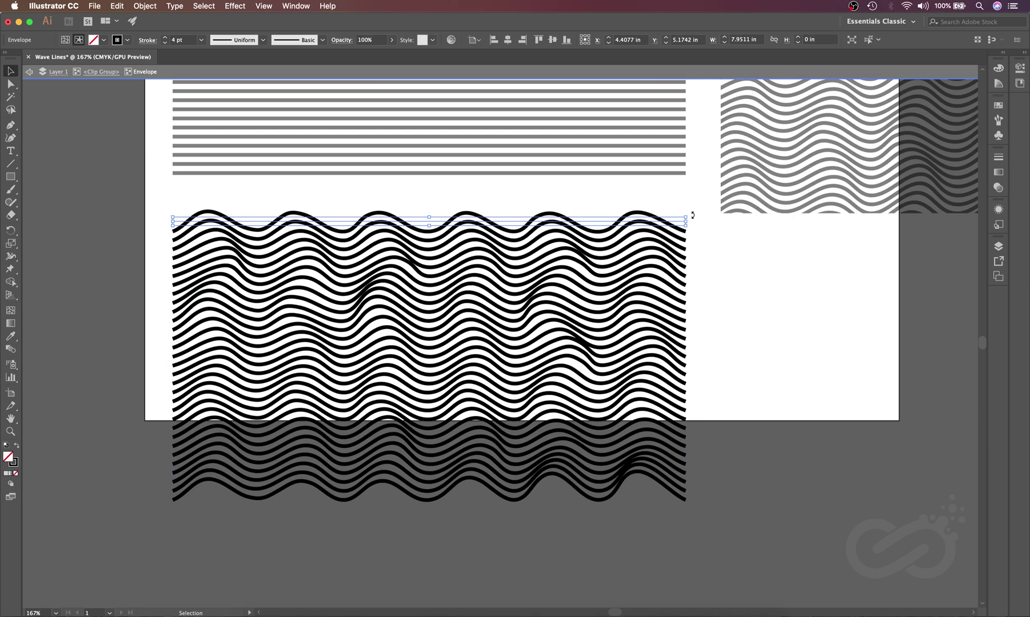
{"action": "key", "text": "Escape"}
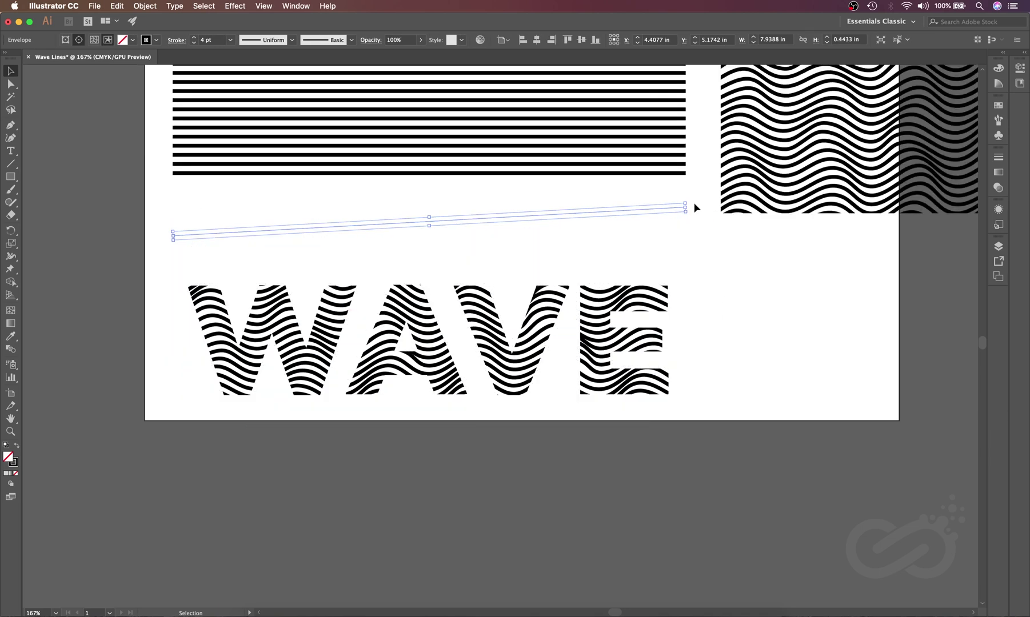